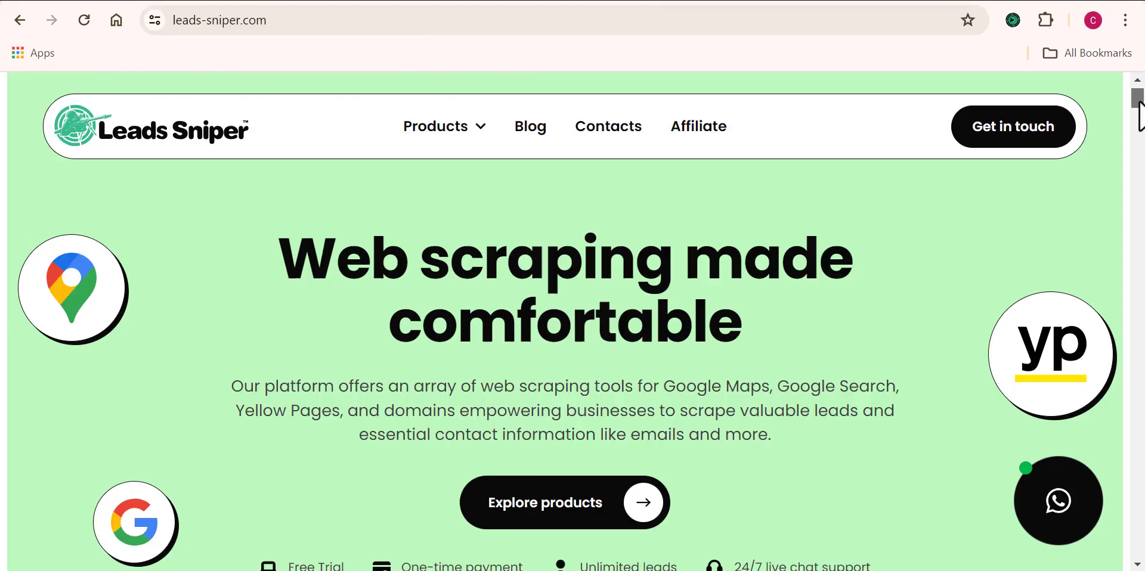
- Browse the Leads Sniper home page and go through Products to the Google Maps scraper page
drag(1138, 102, 1143, 404)
key(Home)
mouse_move(483, 127)
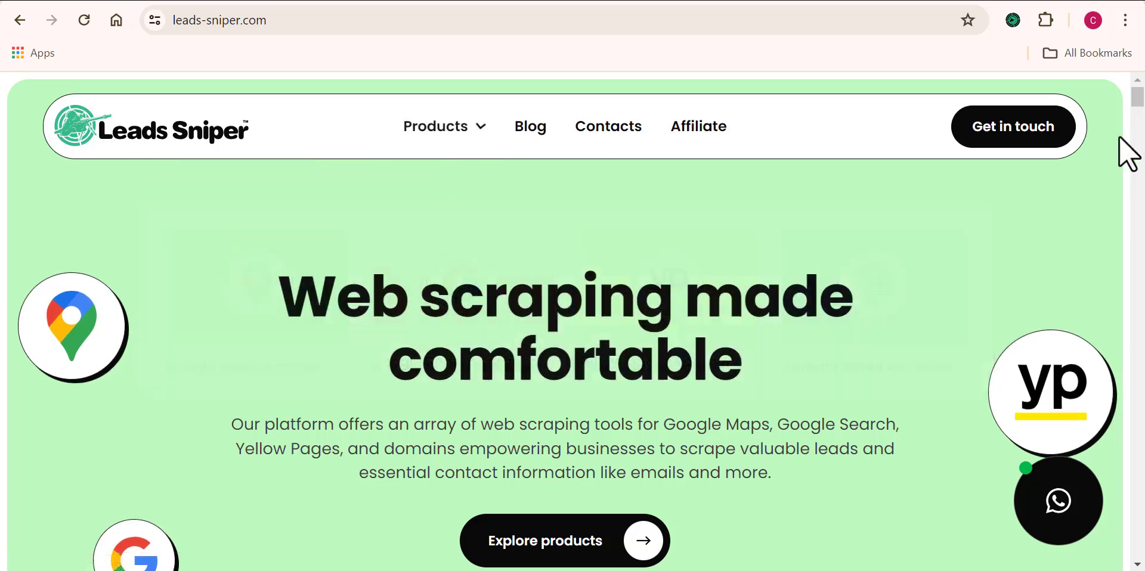
scroll(1139, 103, down, 1)
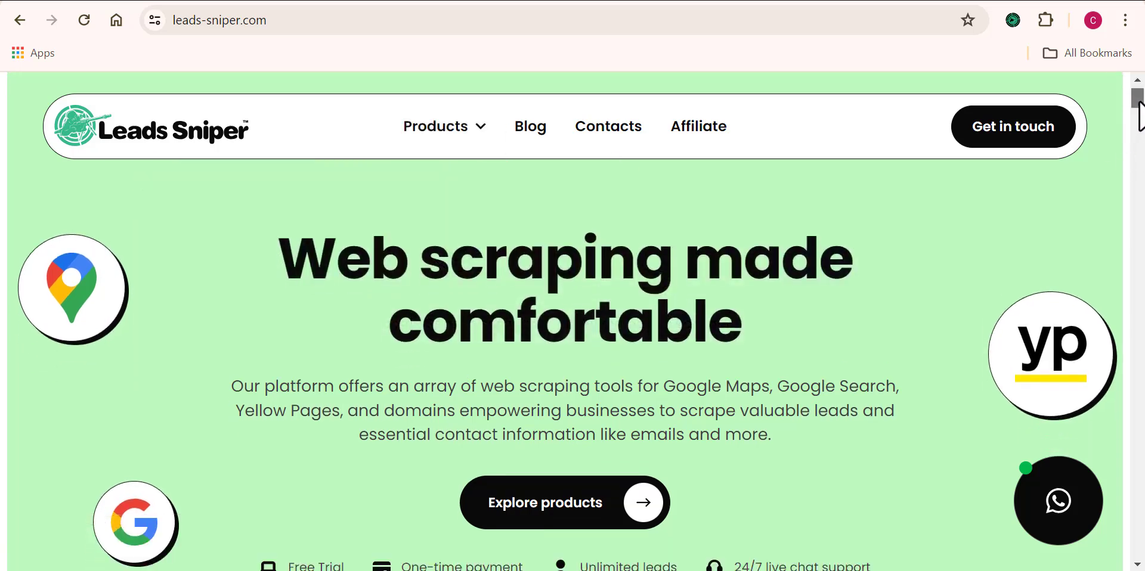
scroll(1138, 117, down, 5)
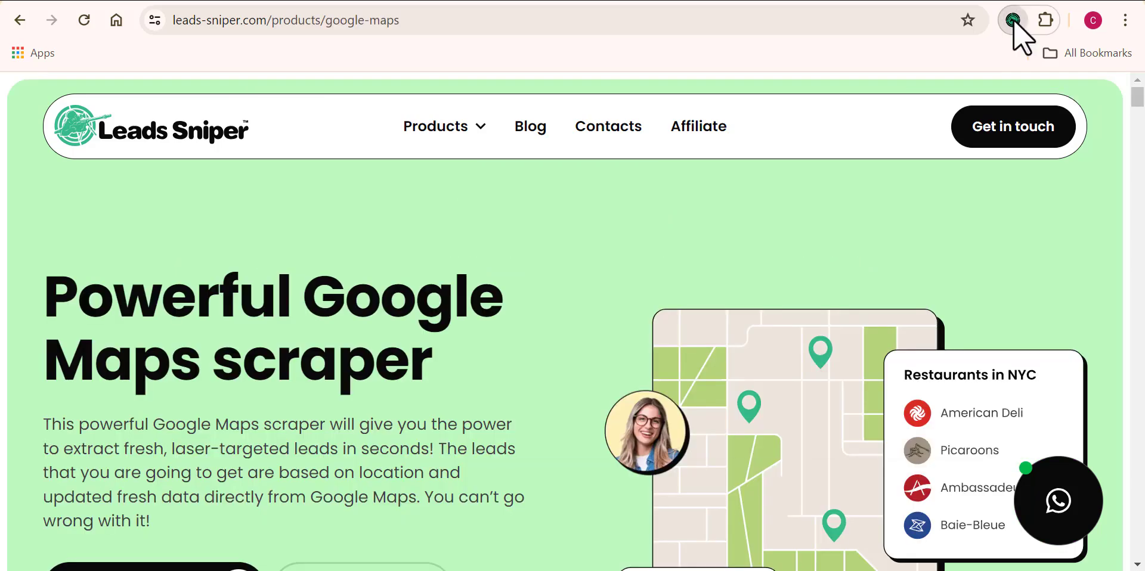
- Launch the Leads Sniper Google Maps extension beside the Notepad keyword list
click(1012, 20)
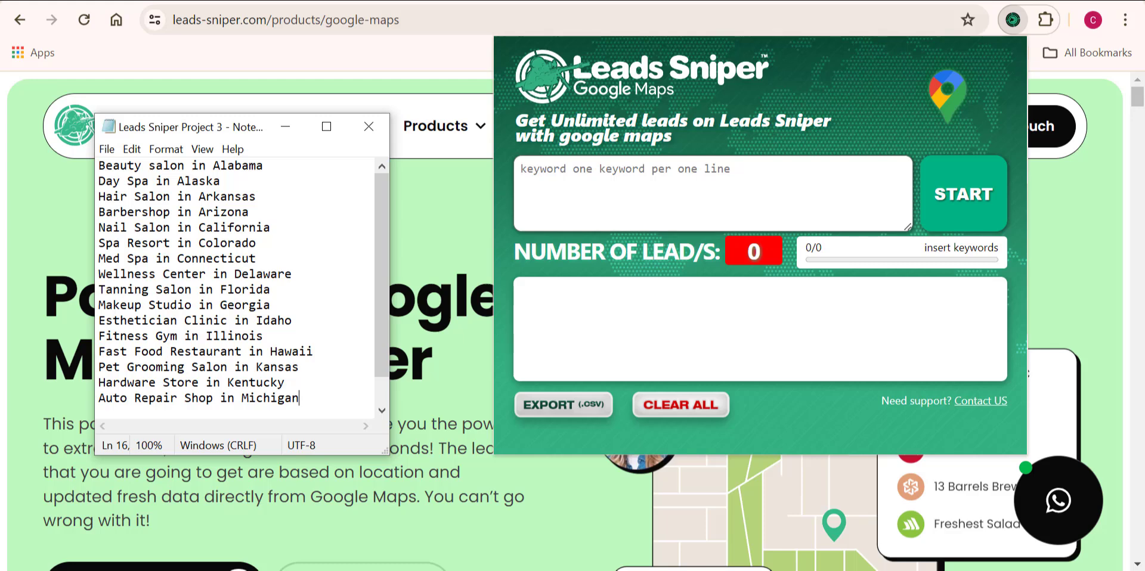
- Copy the 16 Notepad keywords into the scraper's keyword box and start scraping
drag(299, 397, 100, 162)
right_click(130, 202)
click(169, 251)
click(608, 194)
key(ctrl+v)
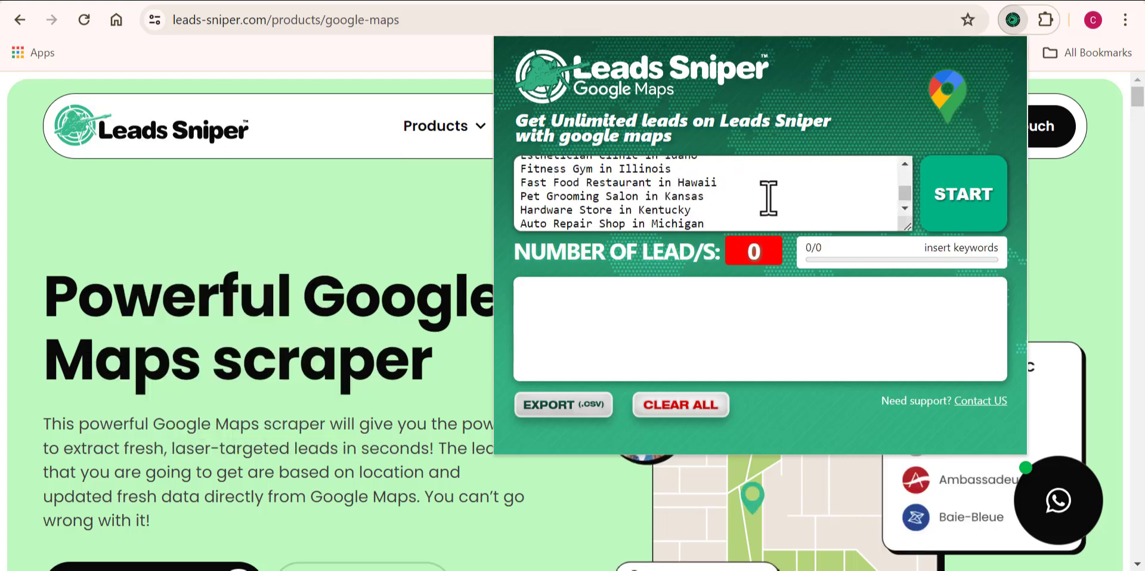
drag(904, 197, 891, 158)
click(962, 194)
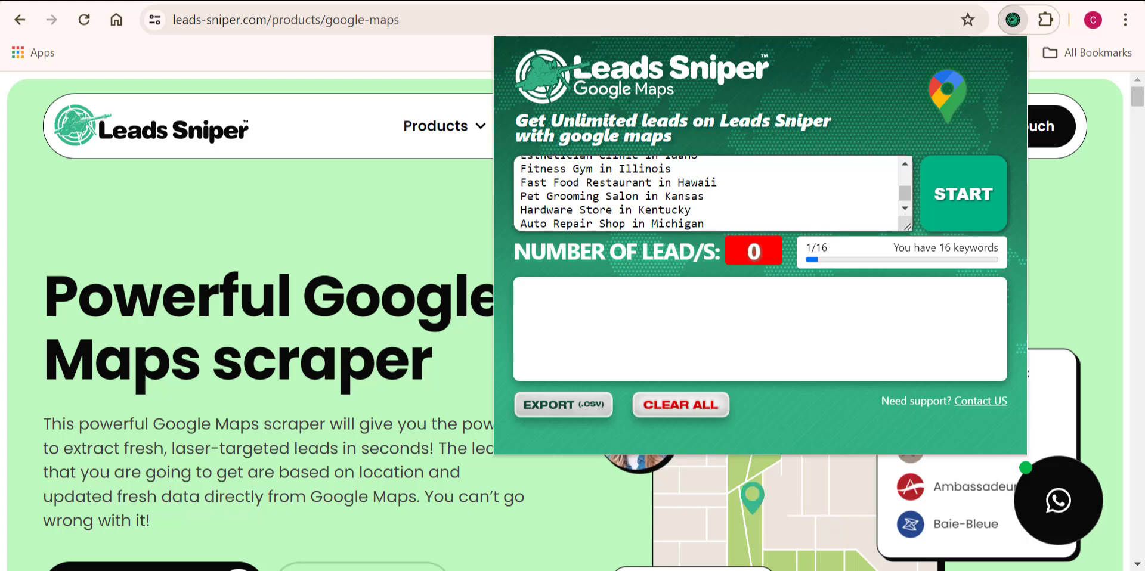
- Close the scraper to watch the Maps searches run, then reopen it to check progress
click(974, 205)
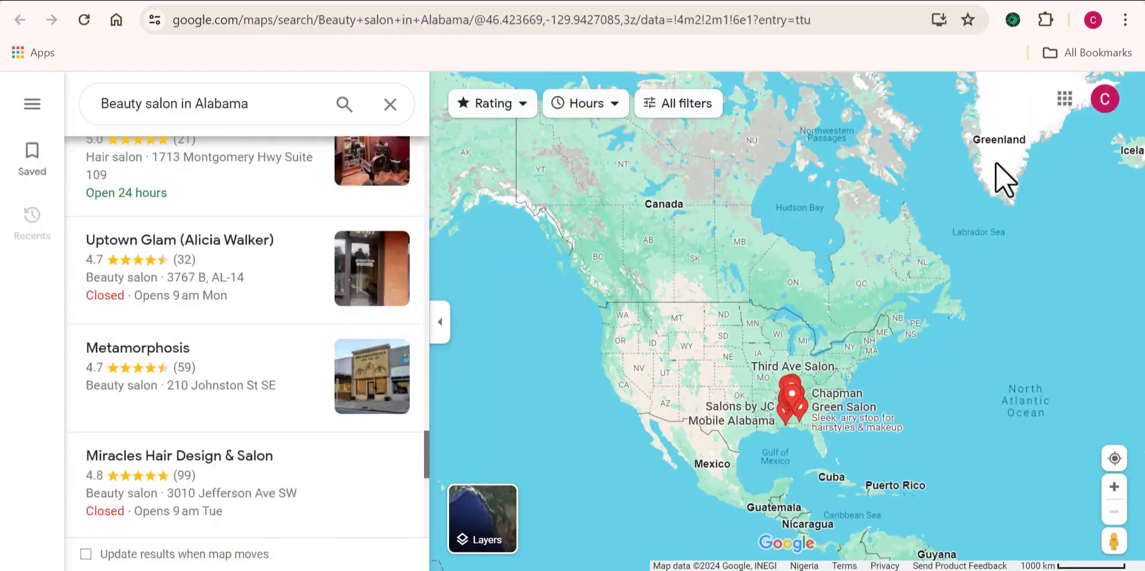
click(1012, 19)
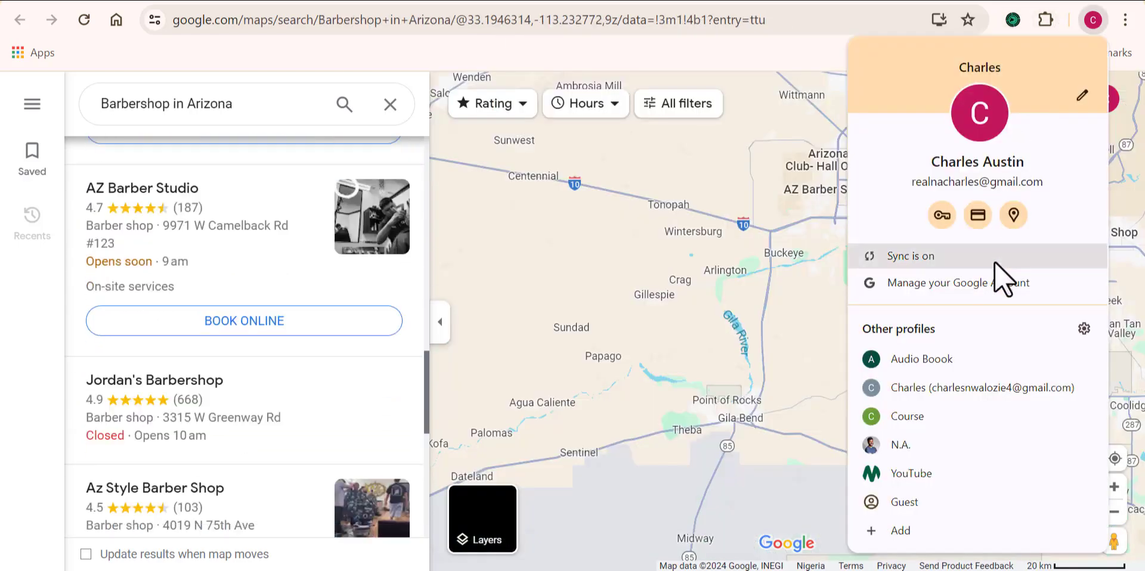
- In the other Chrome profile, paste the 16 keywords into the Leads Sniper keyword box
click(983, 386)
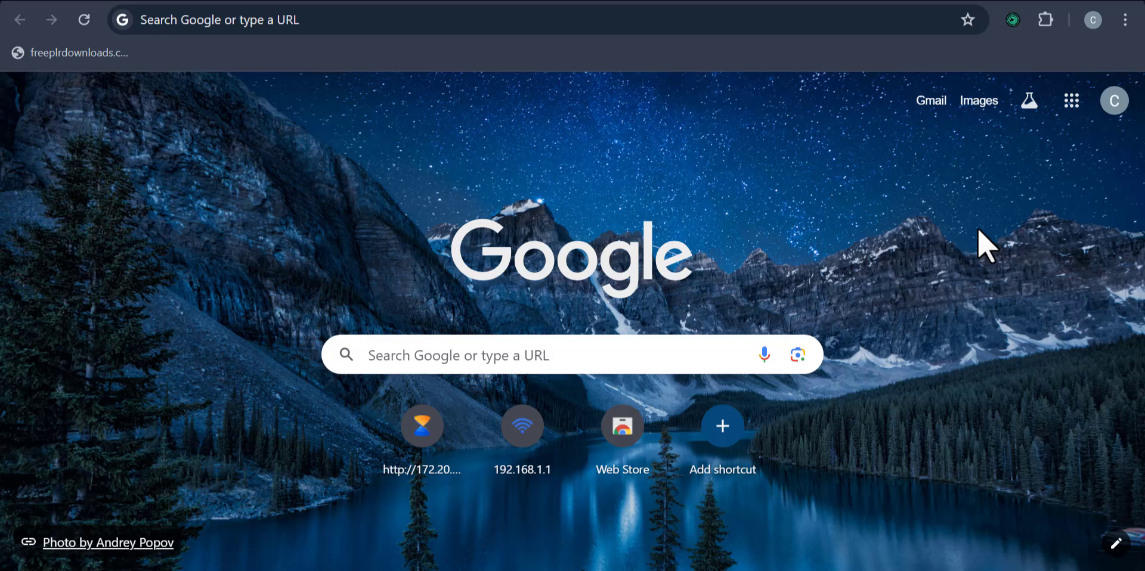
click(1012, 21)
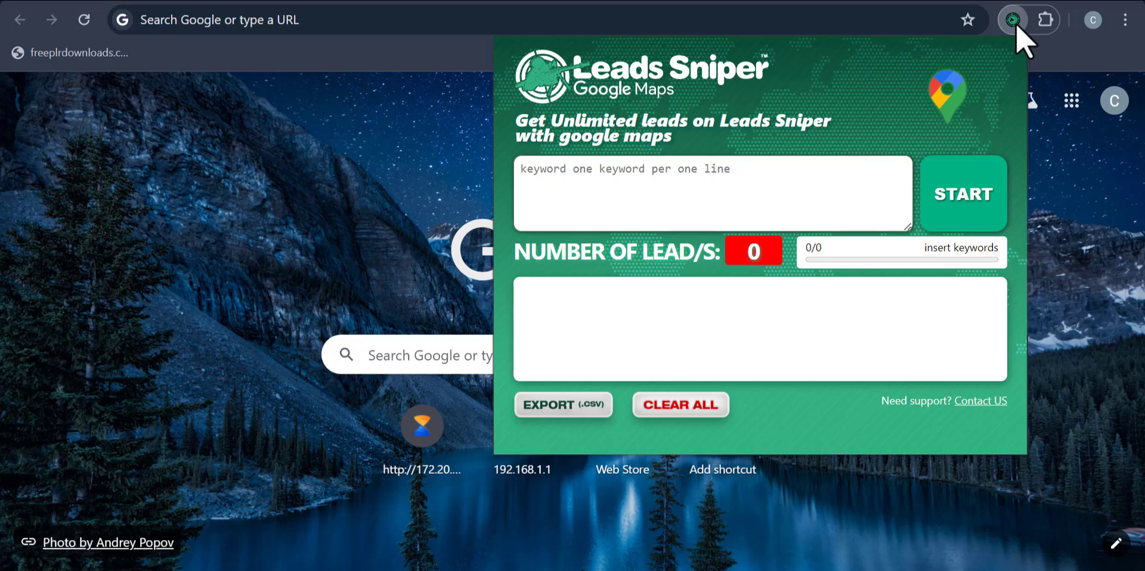
click(765, 202)
key(ctrl+v)
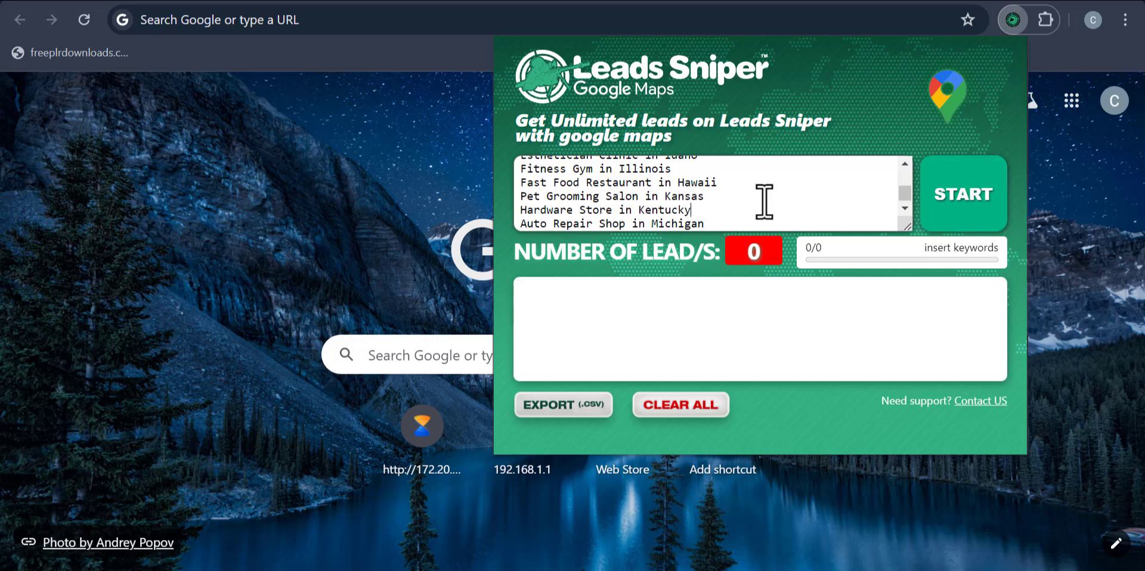
key(ctrl+Home)
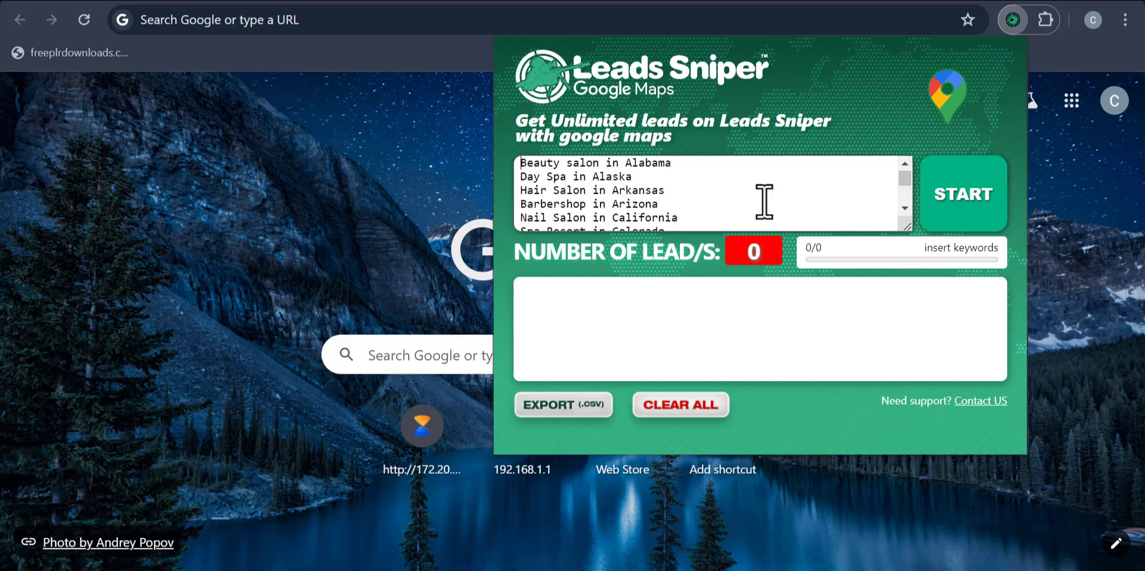
- Start the second profile's scrape at Beauty salon in Alabama and check its progress
click(956, 209)
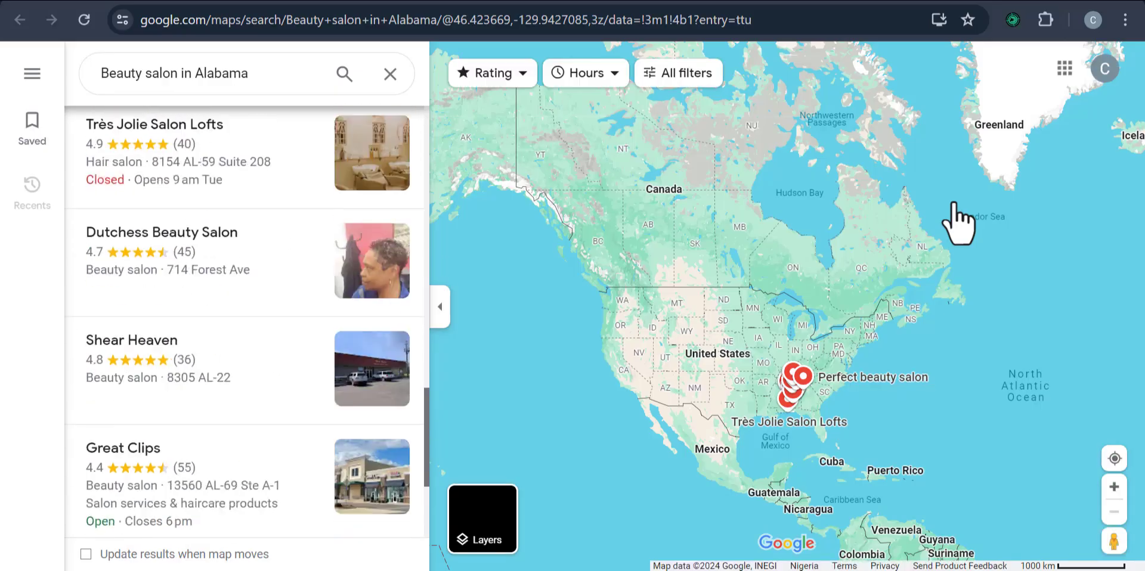
click(1012, 23)
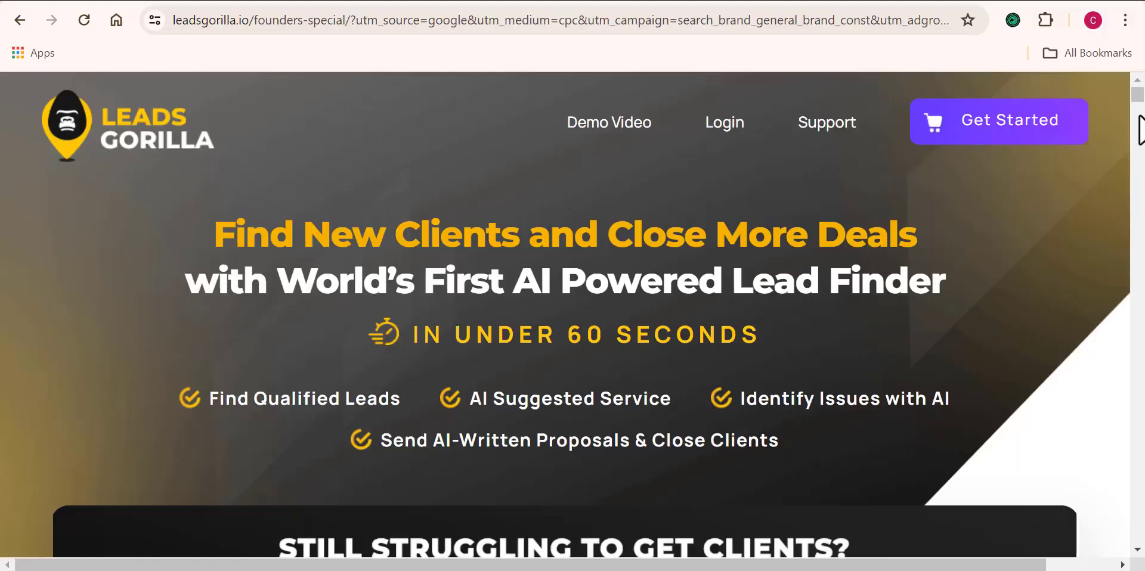
- Fill the Google Leads search with keyword beauty salon and location Miami, FL, USA
drag(1136, 99, 1143, 136)
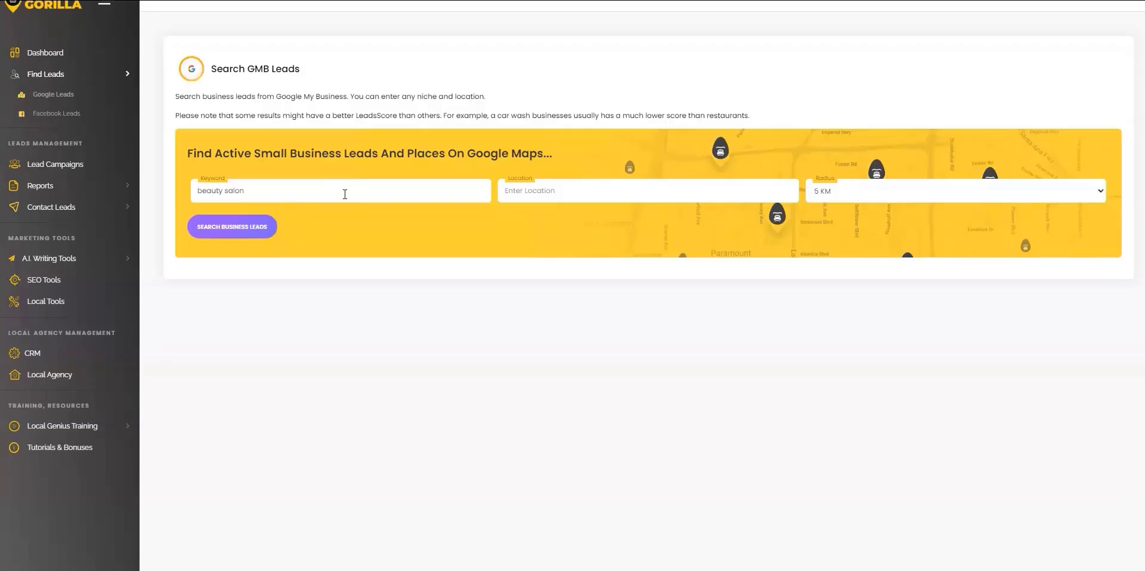
key(Return)
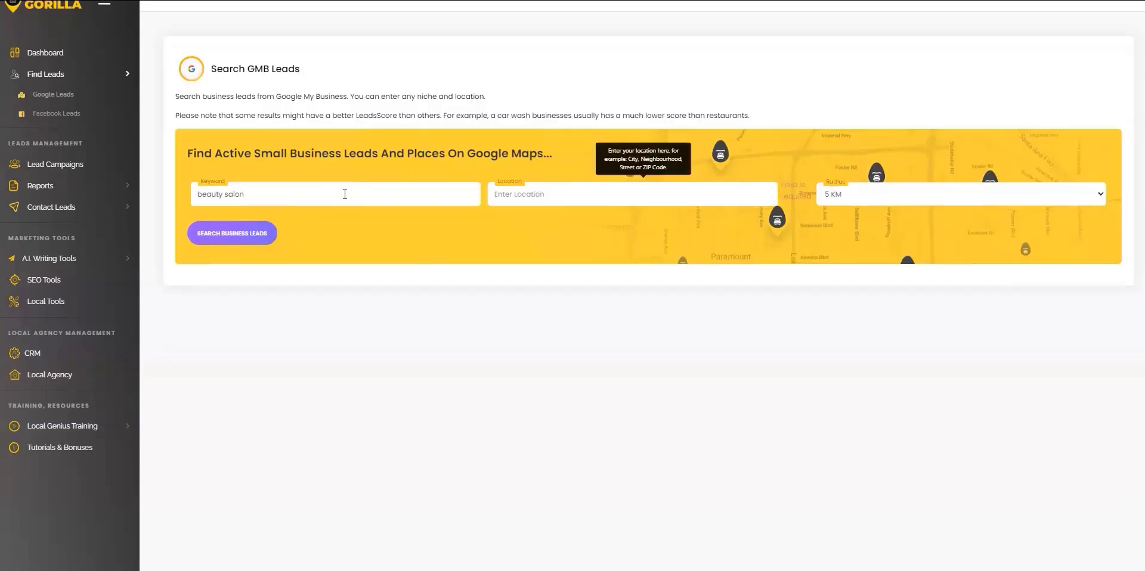
text(mia)
key(Down)
key(Return)
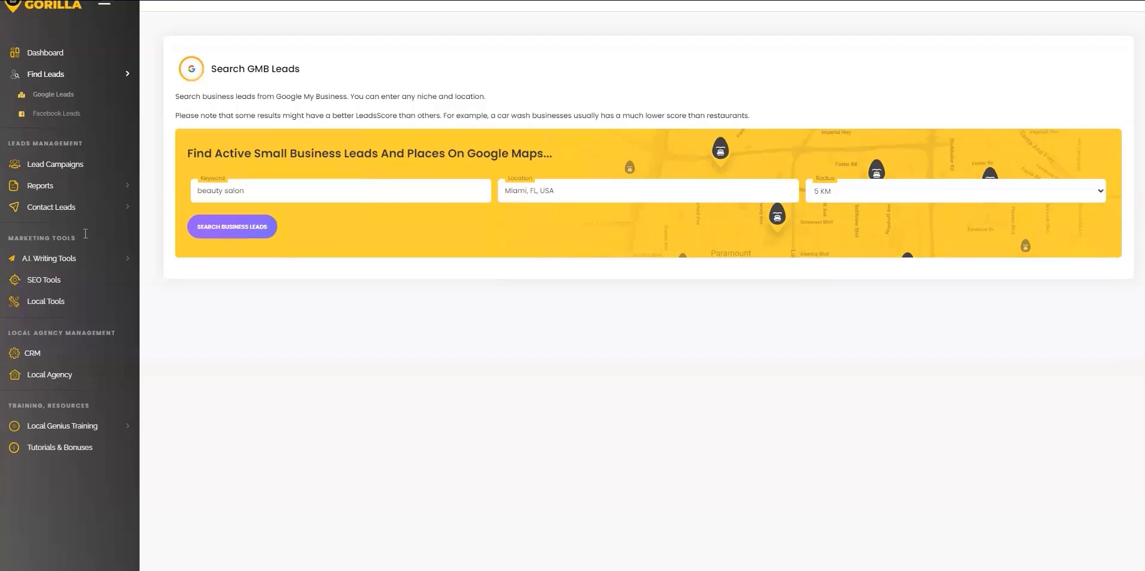
- Search Miami beauty salon leads, scroll through the 20 results, and load more leads
click(224, 229)
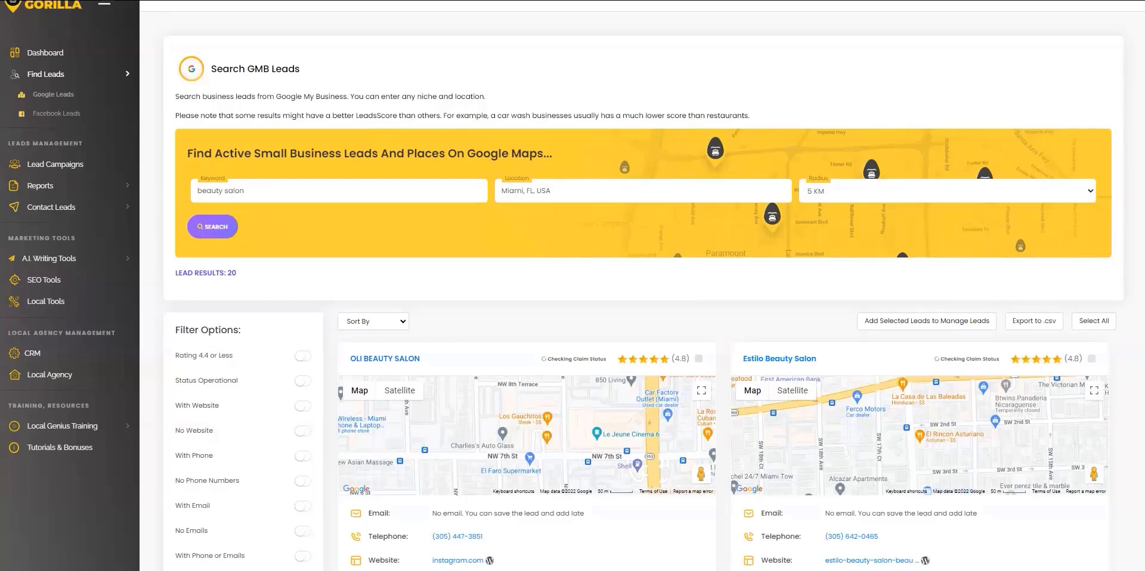
scroll(646, 286, down, 8)
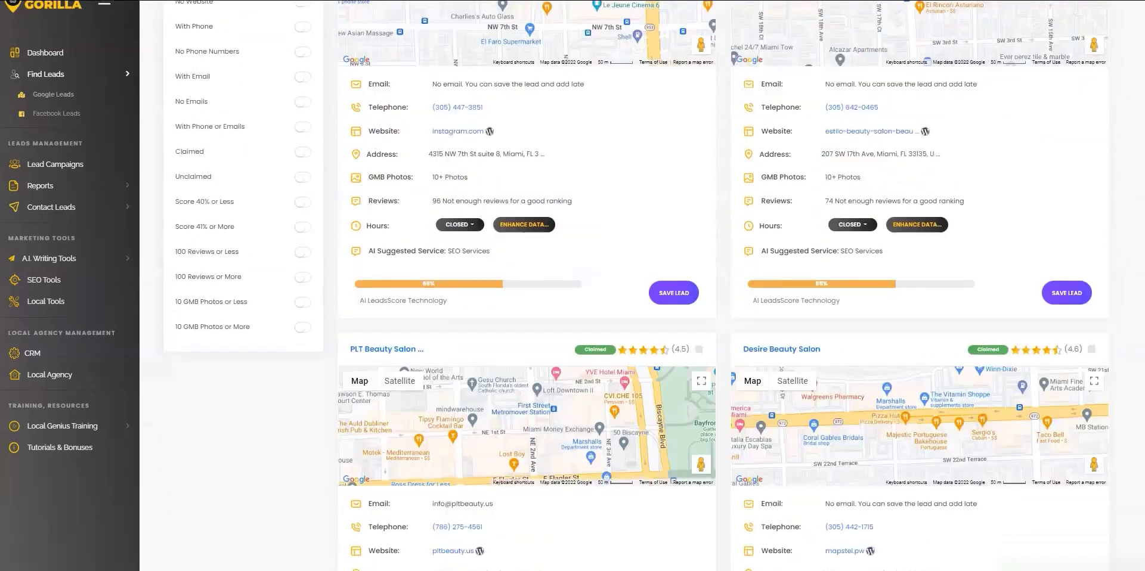
scroll(646, 286, down, 1)
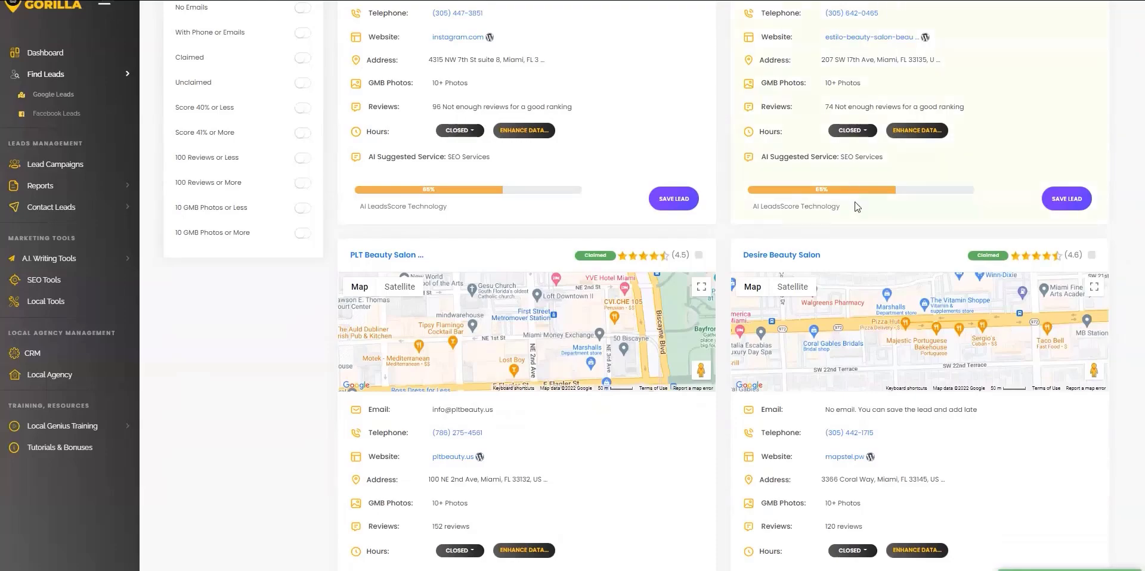
scroll(368, 164, down, 20)
scroll(1142, 368, down, 15)
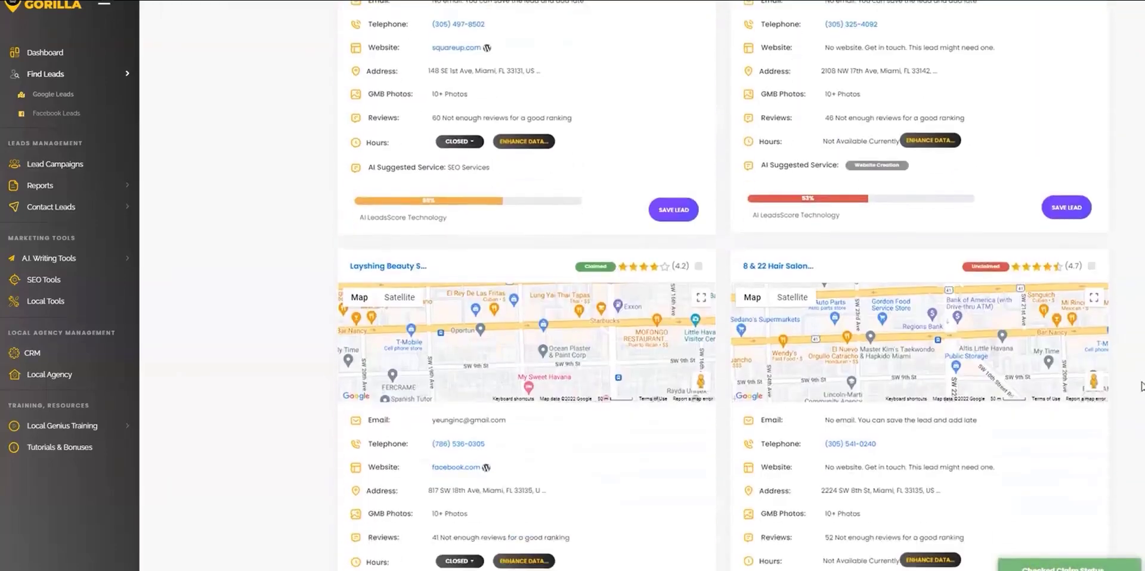
scroll(1138, 540, down, 1)
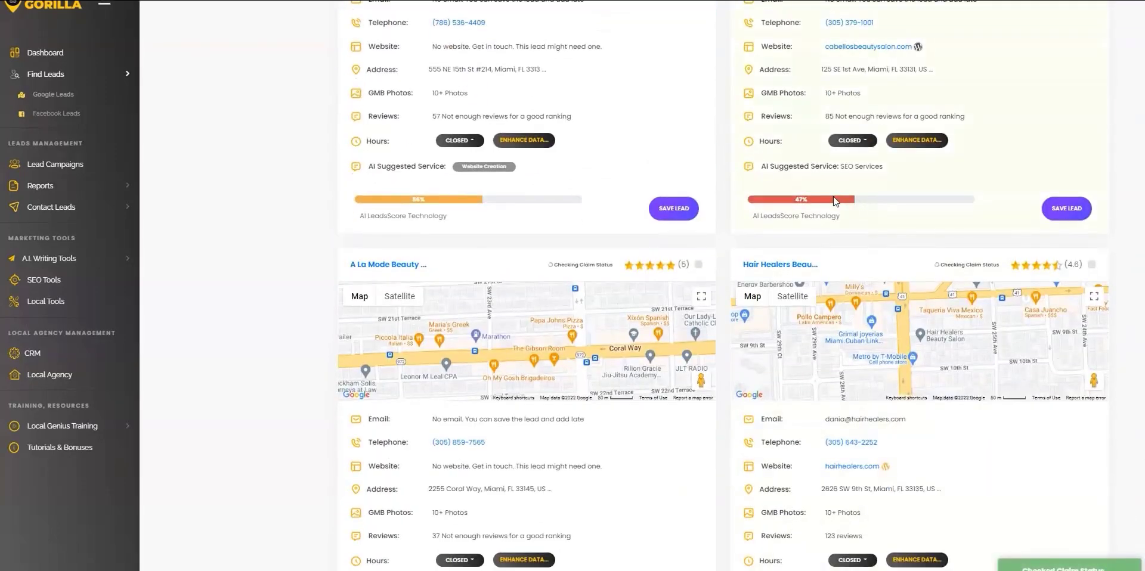
scroll(807, 305, down, 3)
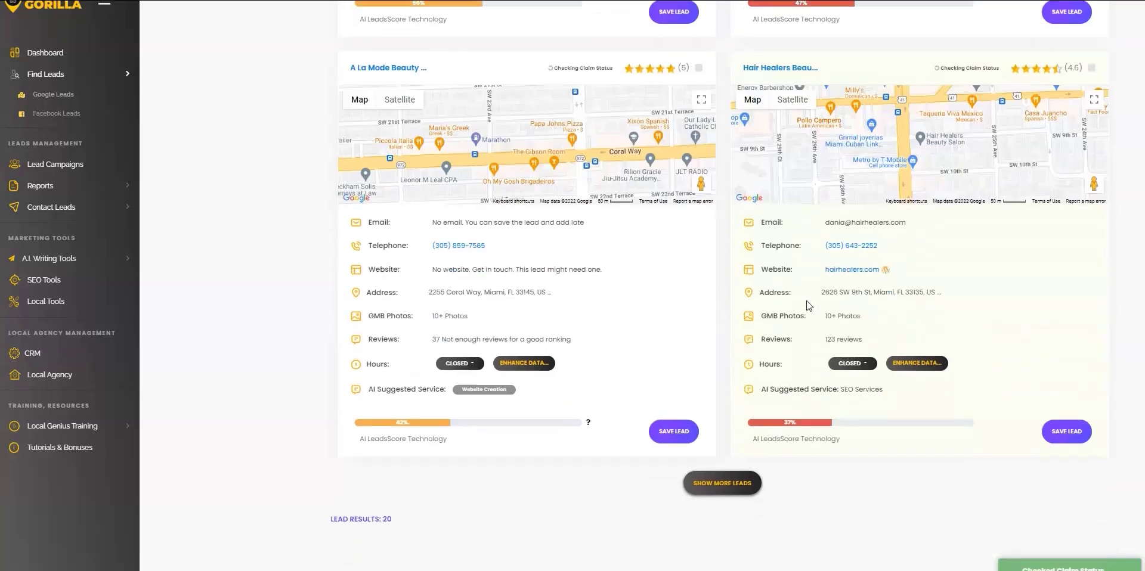
click(739, 493)
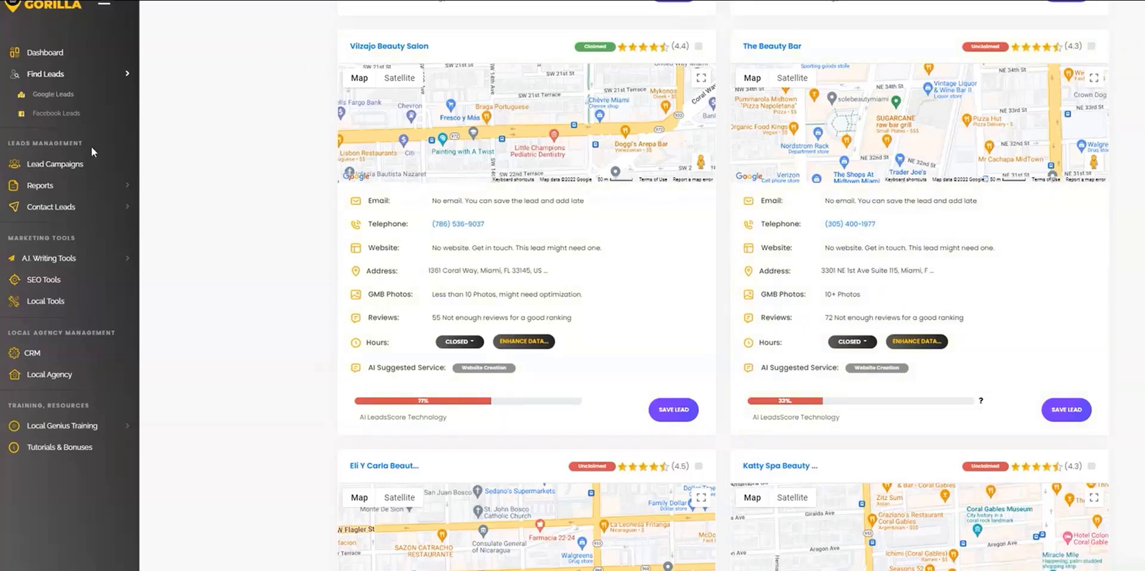
- Open the Avalon Salon report and highlight the salon's name, website and phone
click(104, 191)
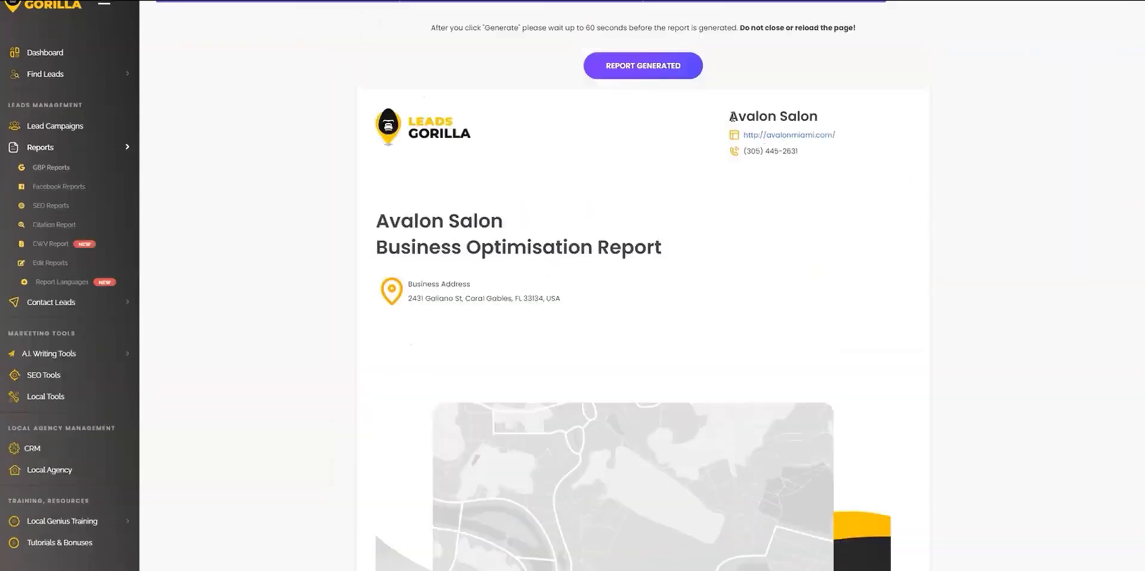
drag(732, 117, 759, 222)
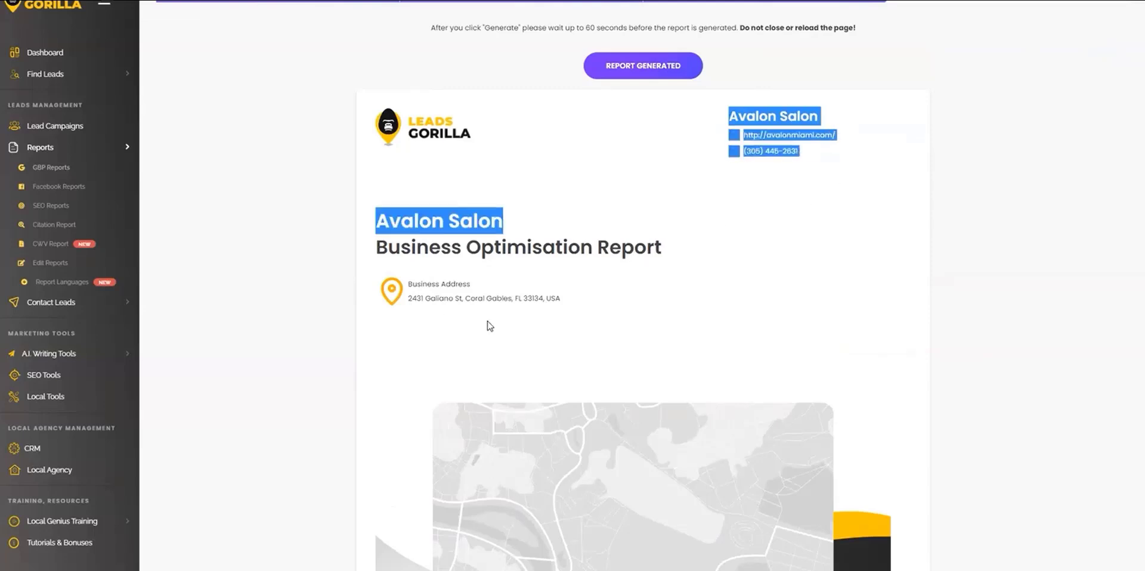
scroll(468, 319, down, 1)
scroll(637, 355, down, 4)
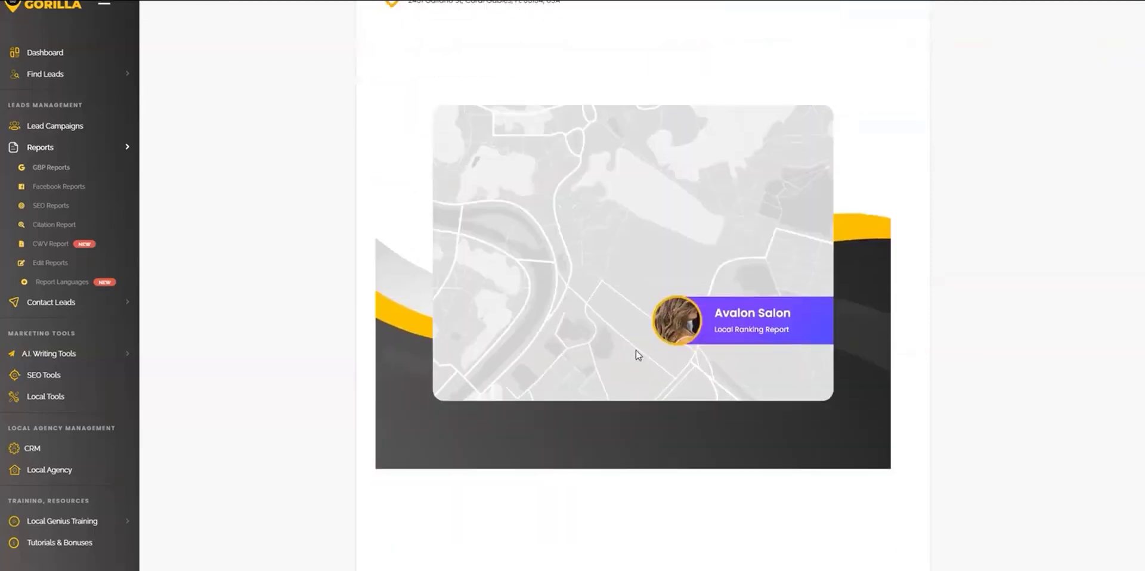
scroll(496, 389, down, 12)
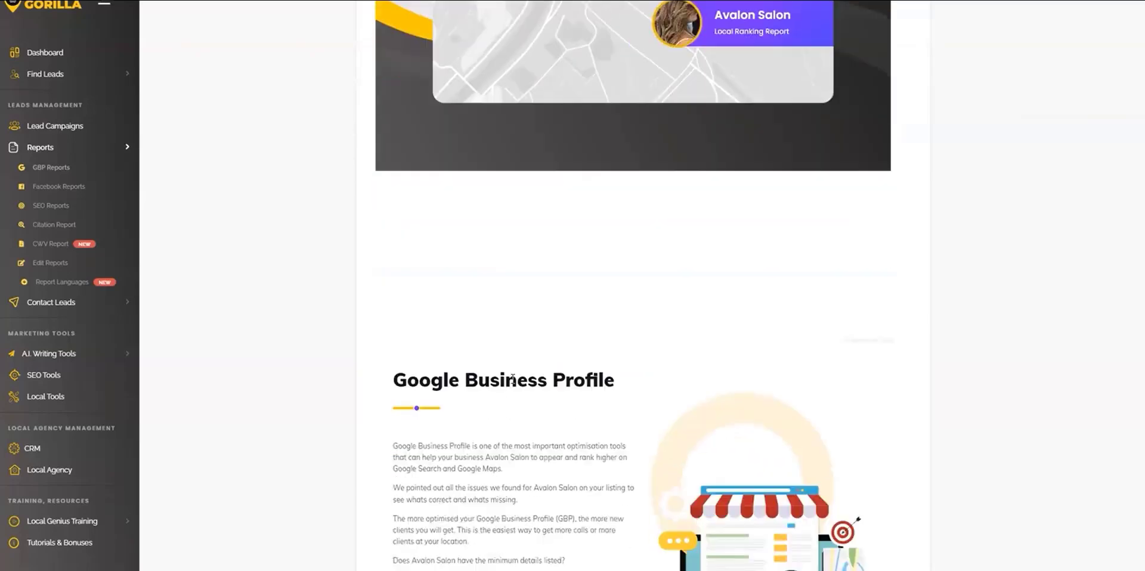
scroll(626, 286, down, 4)
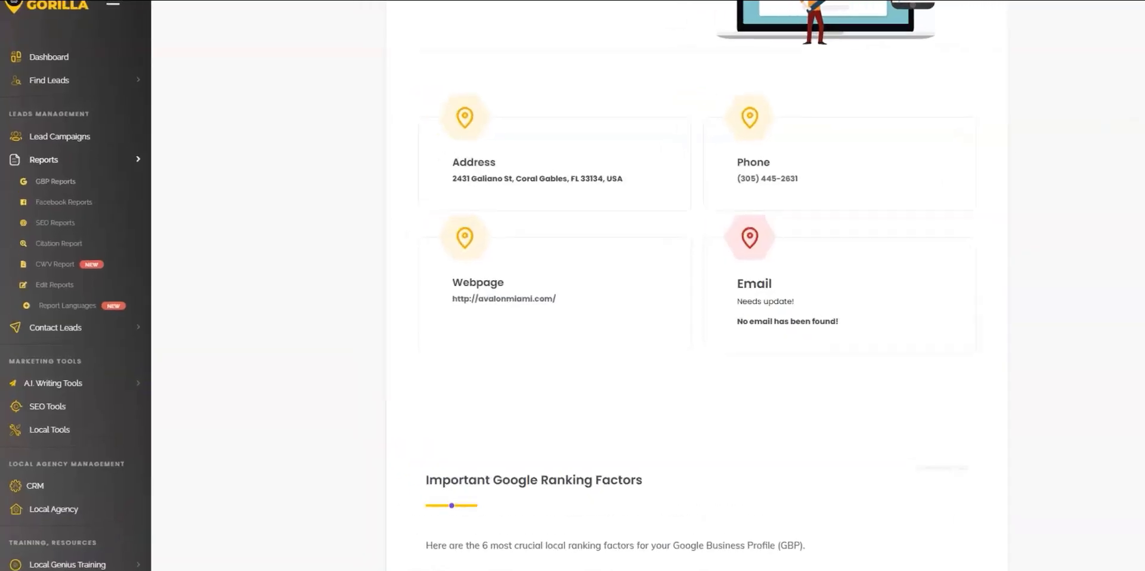
scroll(1013, 286, down, 10)
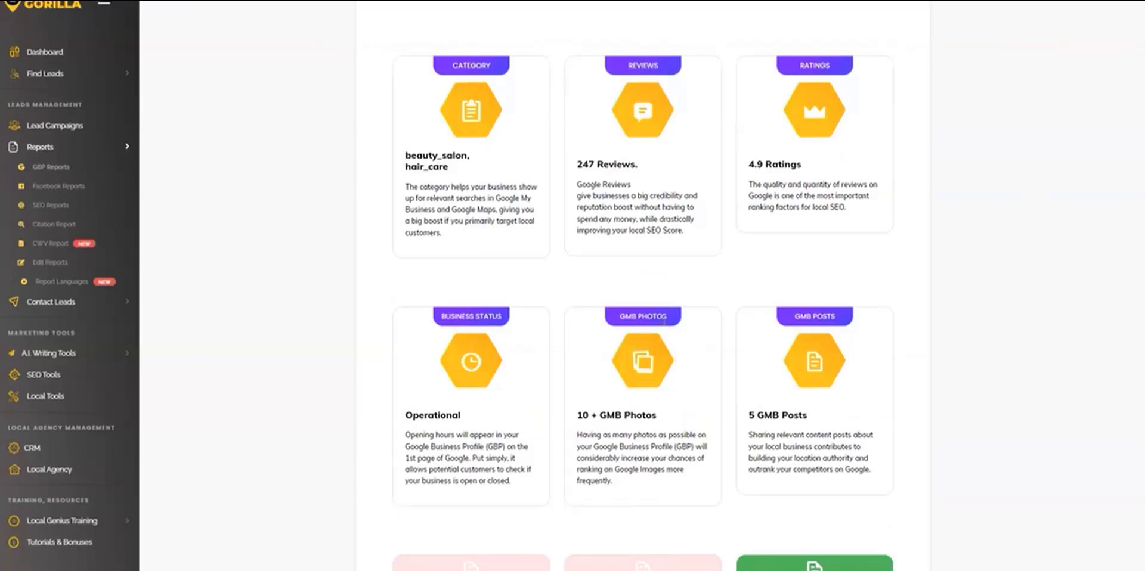
scroll(718, 411, down, 5)
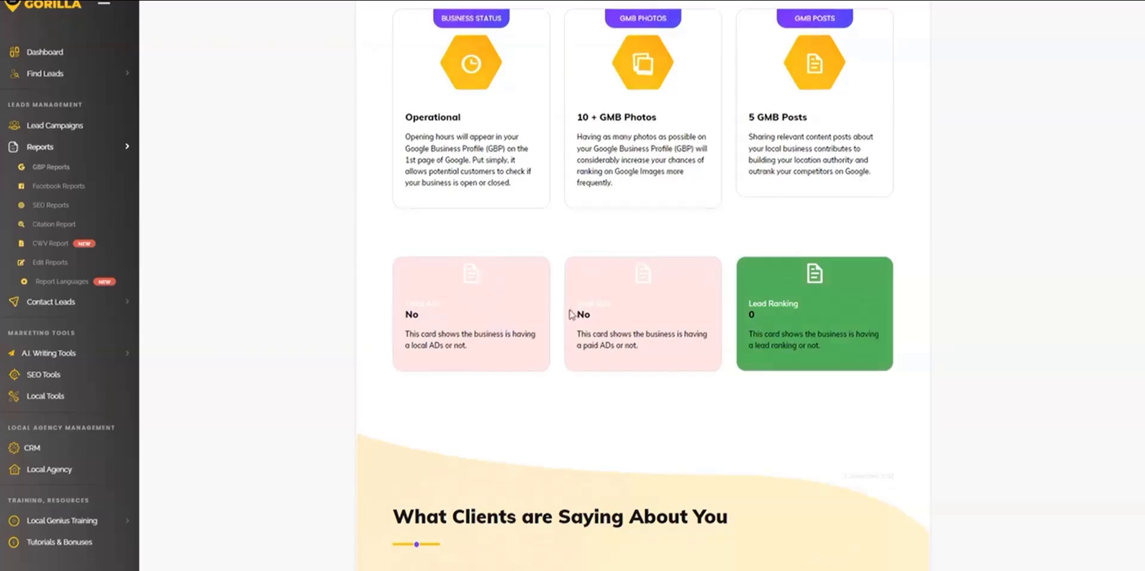
- Highlight the Local ADs and Paid ADs card descriptions in the report
drag(495, 349, 414, 303)
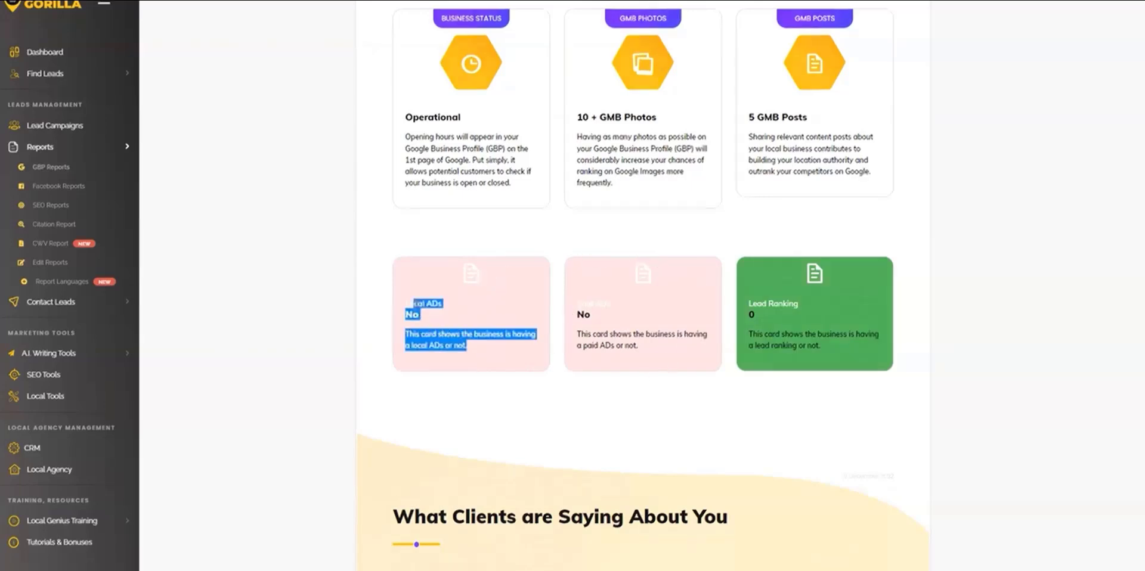
drag(656, 353, 572, 307)
drag(498, 350, 391, 309)
drag(640, 352, 575, 301)
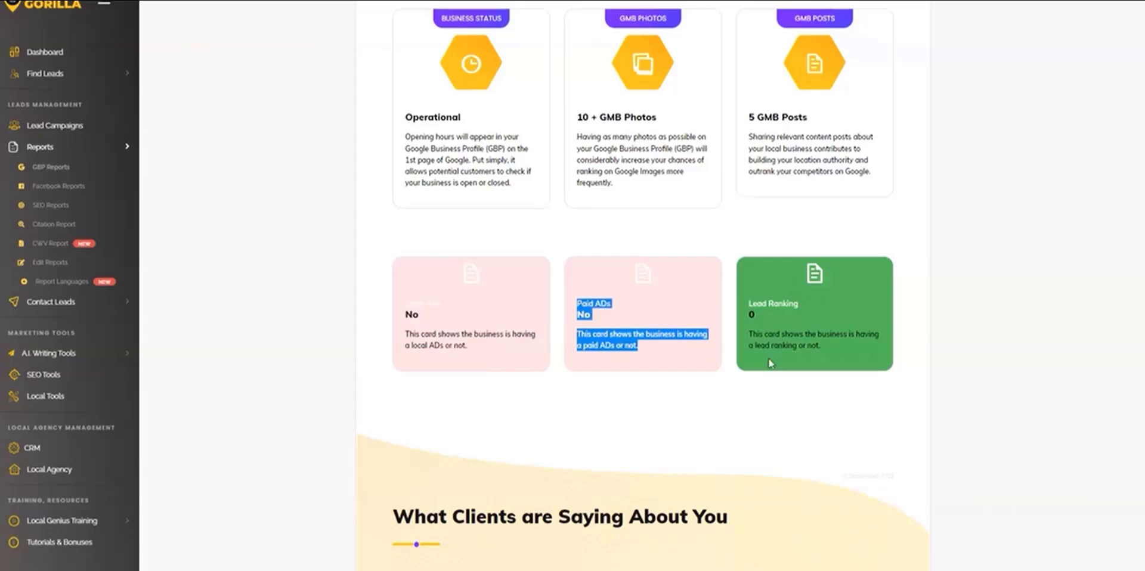
click(825, 356)
drag(825, 356, 749, 314)
- Scroll down the report to the Website Responsive Analysis section
scroll(543, 370, down, 4)
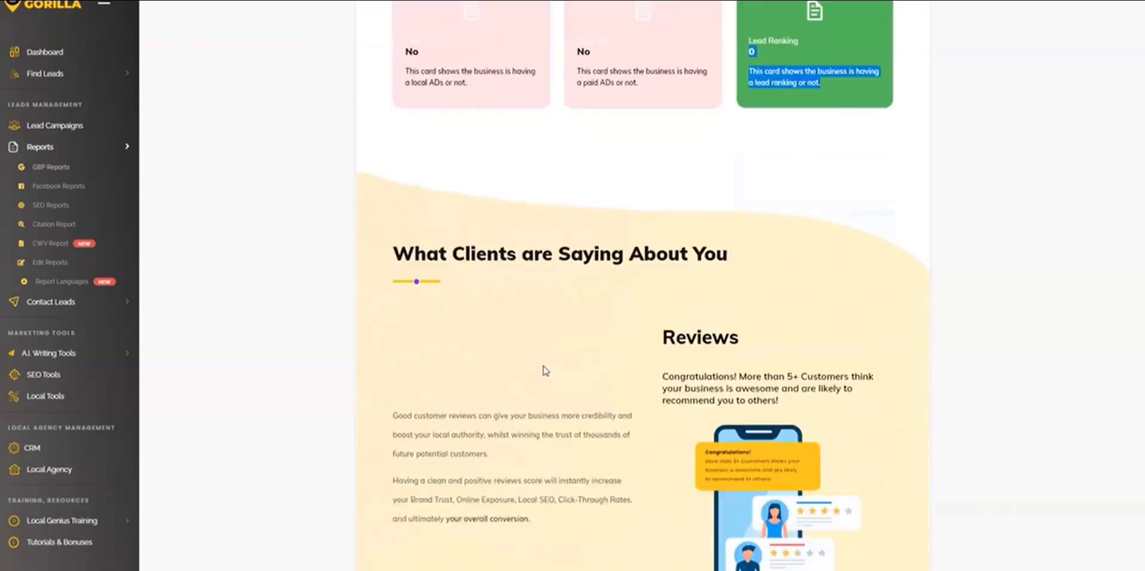
scroll(620, 256, down, 2)
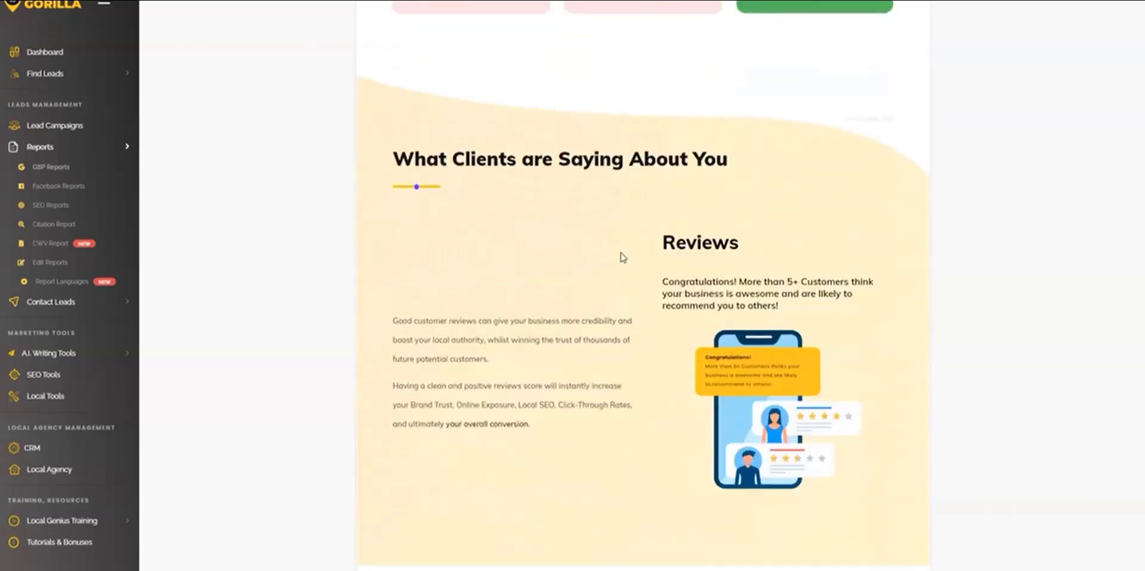
scroll(626, 250, down, 6)
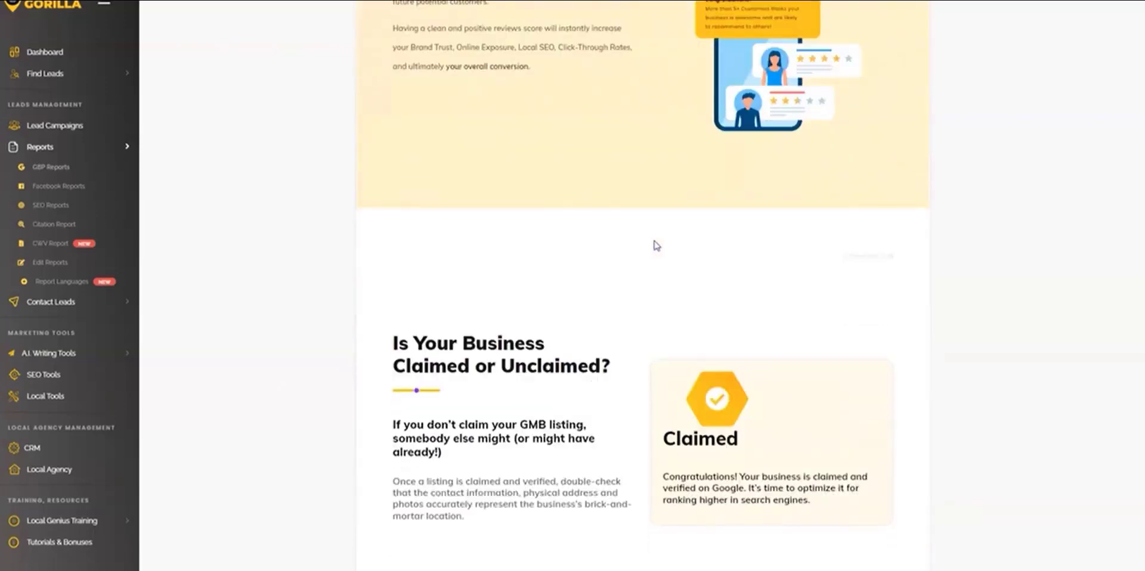
scroll(656, 245, up, 2)
scroll(647, 280, up, 2)
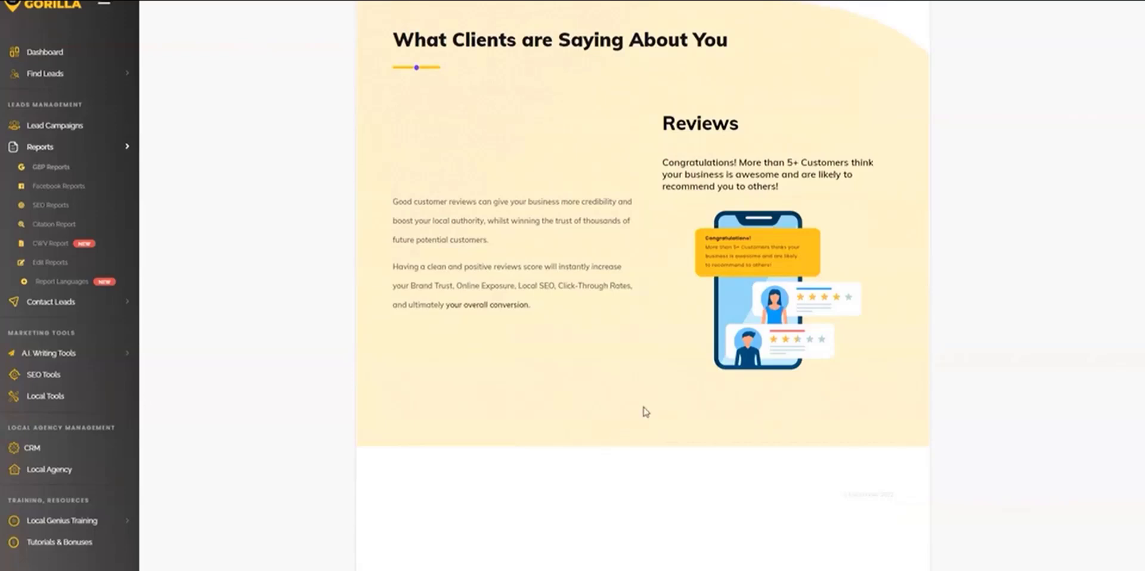
scroll(650, 405, down, 6)
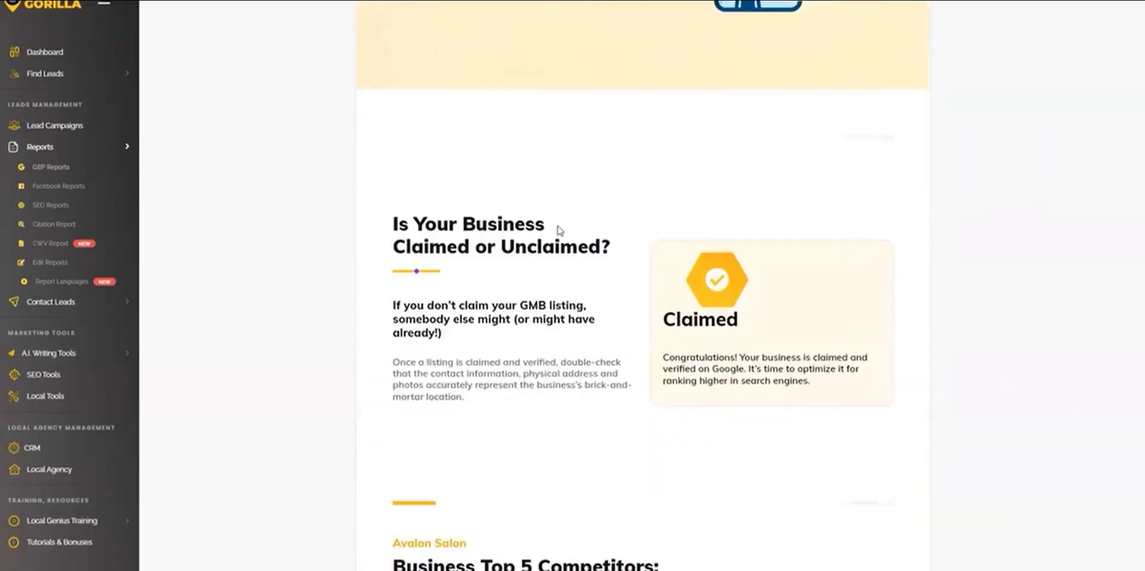
scroll(710, 399, down, 1)
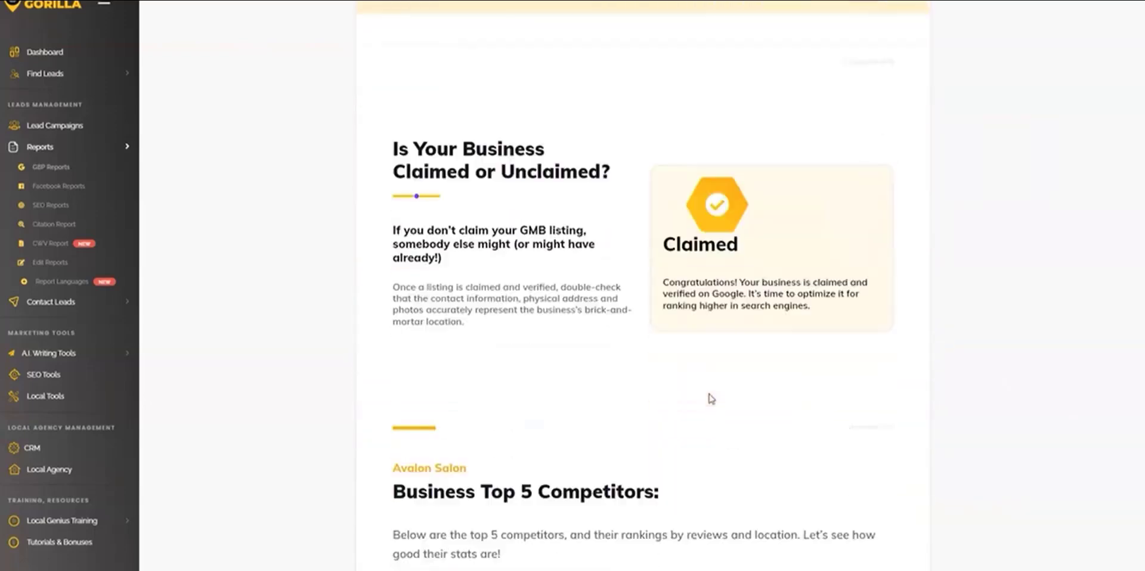
scroll(711, 399, down, 5)
scroll(624, 311, down, 14)
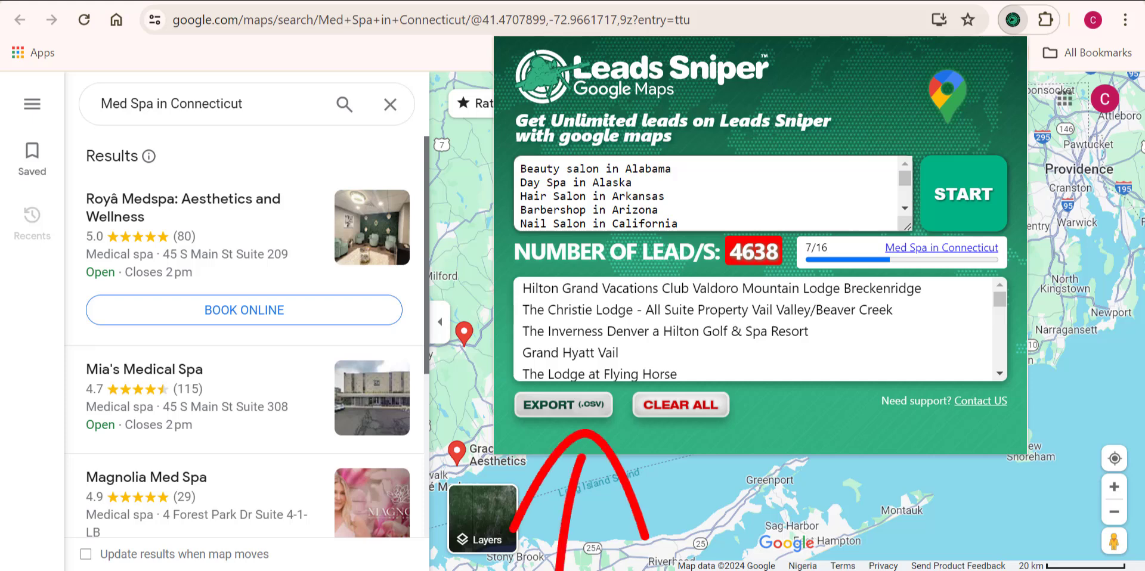
- Export all 55 fields as Beauty-salon-in-Alabama-(04-28-2024).csv and open it in Excel
click(564, 404)
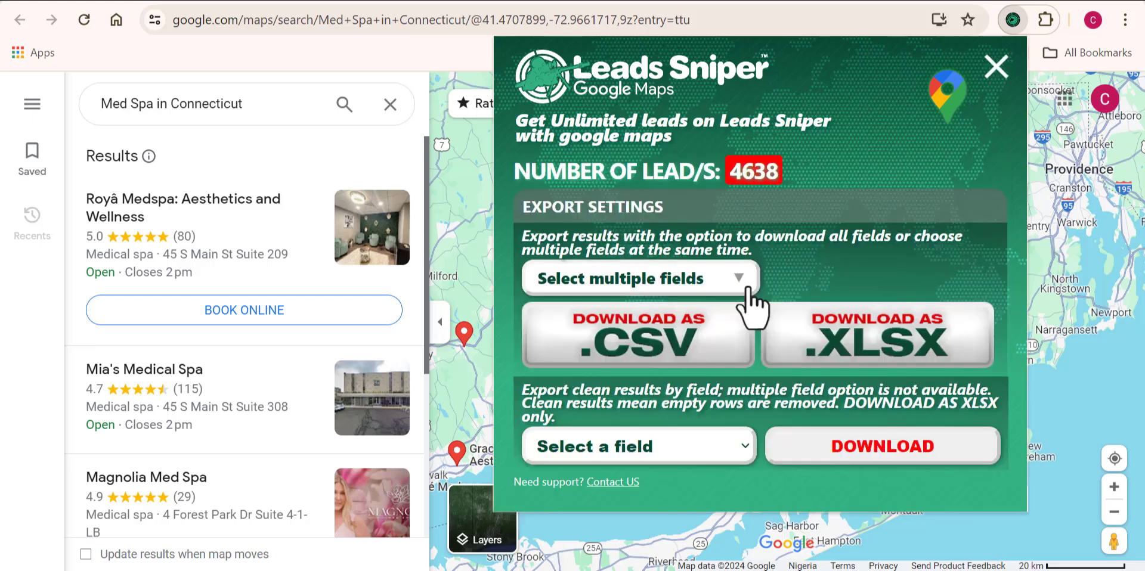
click(740, 285)
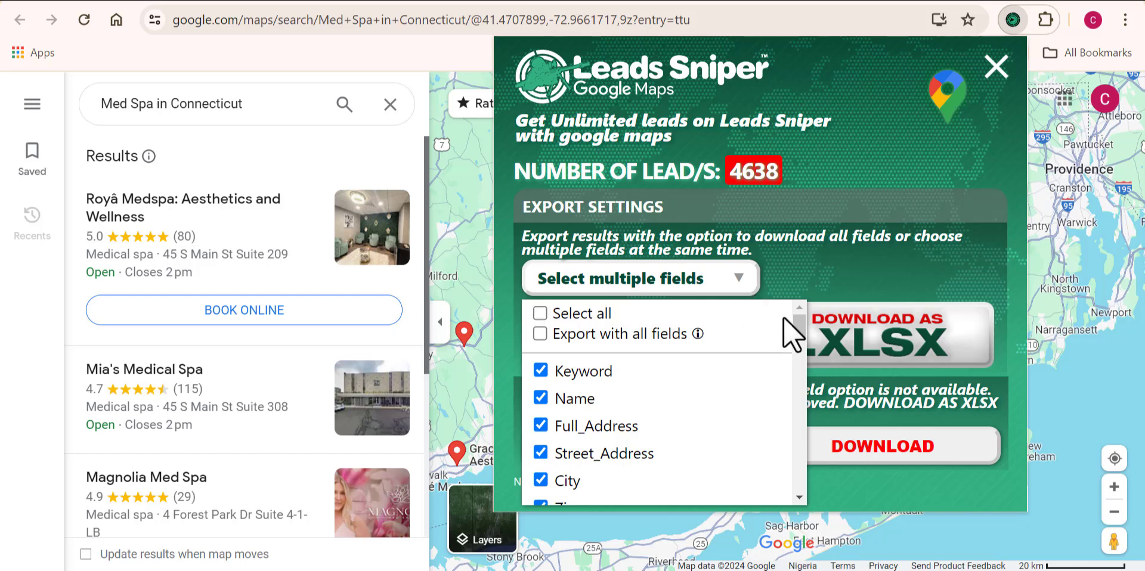
drag(796, 330, 816, 457)
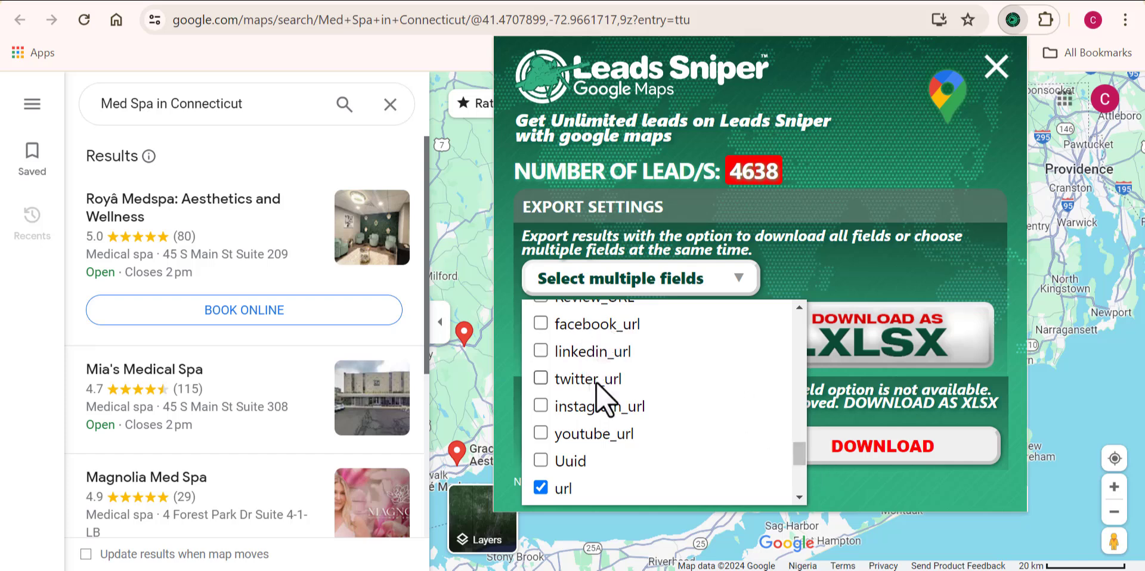
scroll(660, 414, up, 10)
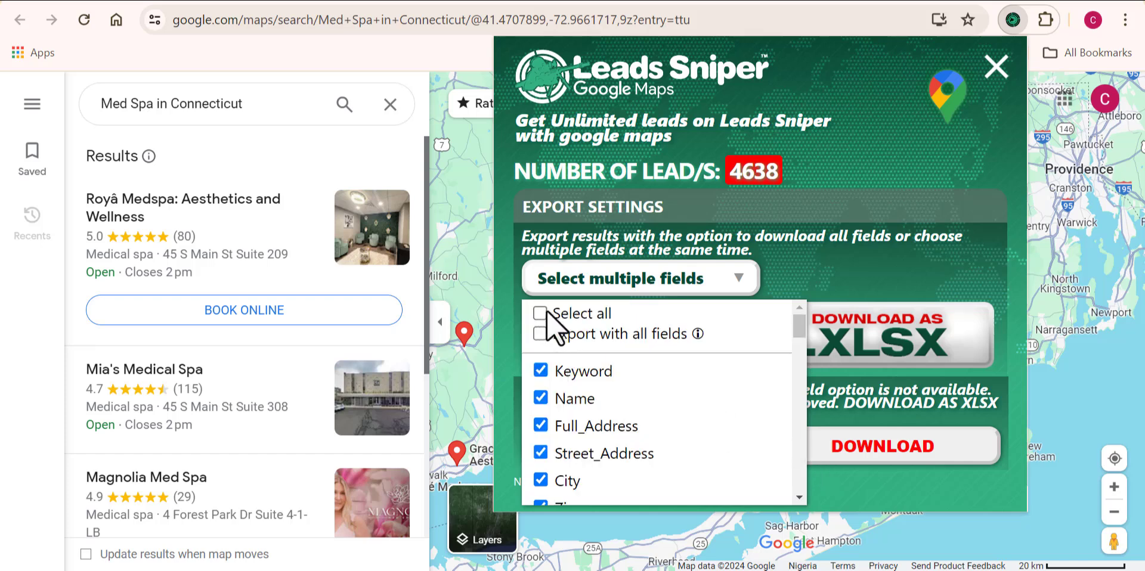
click(539, 311)
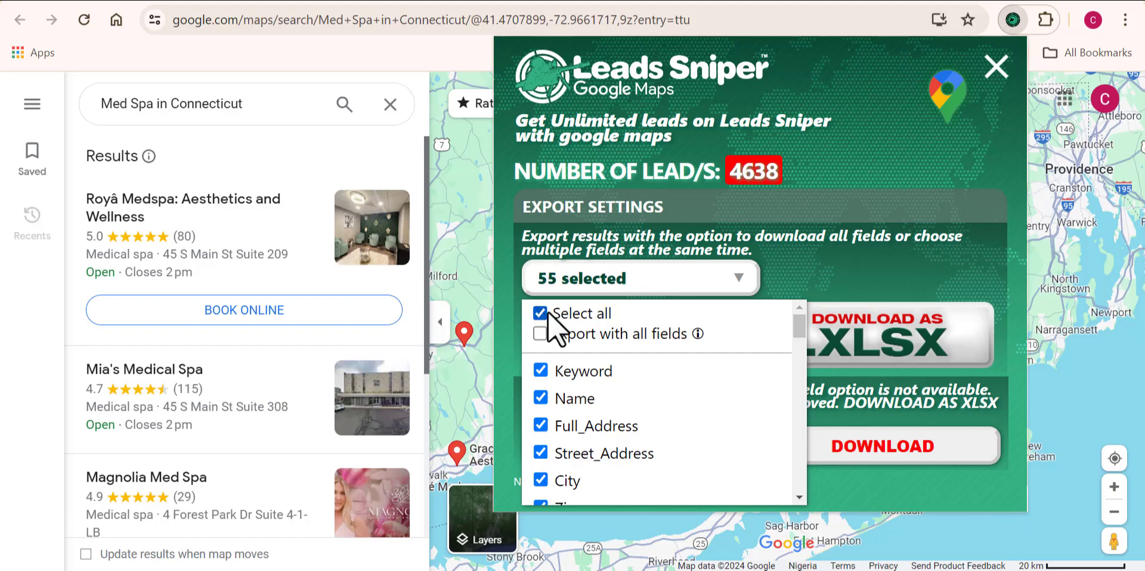
click(677, 353)
mouse_move(918, 104)
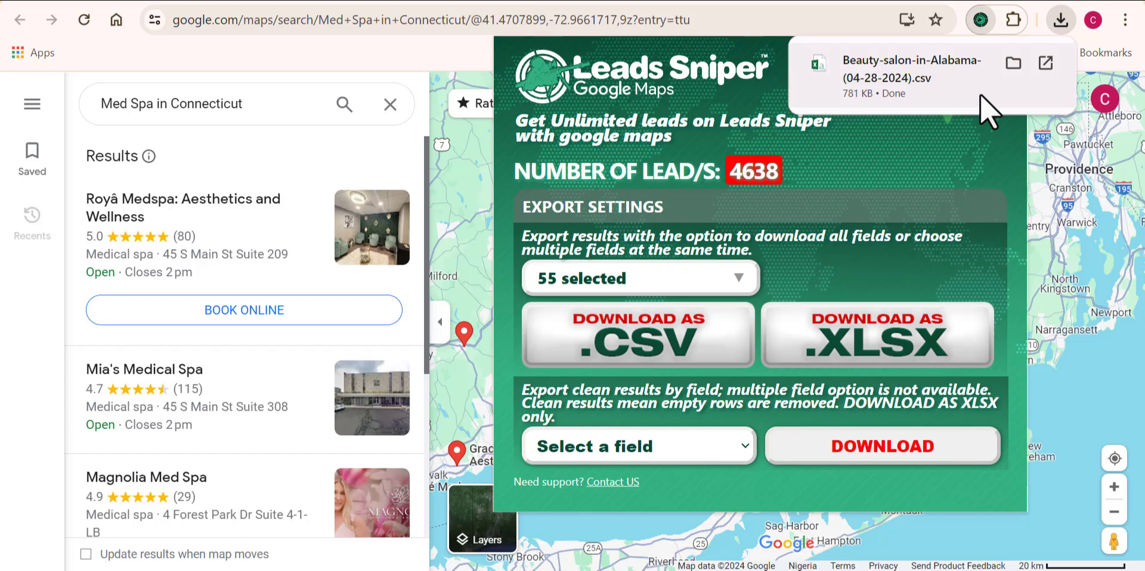
click(1046, 62)
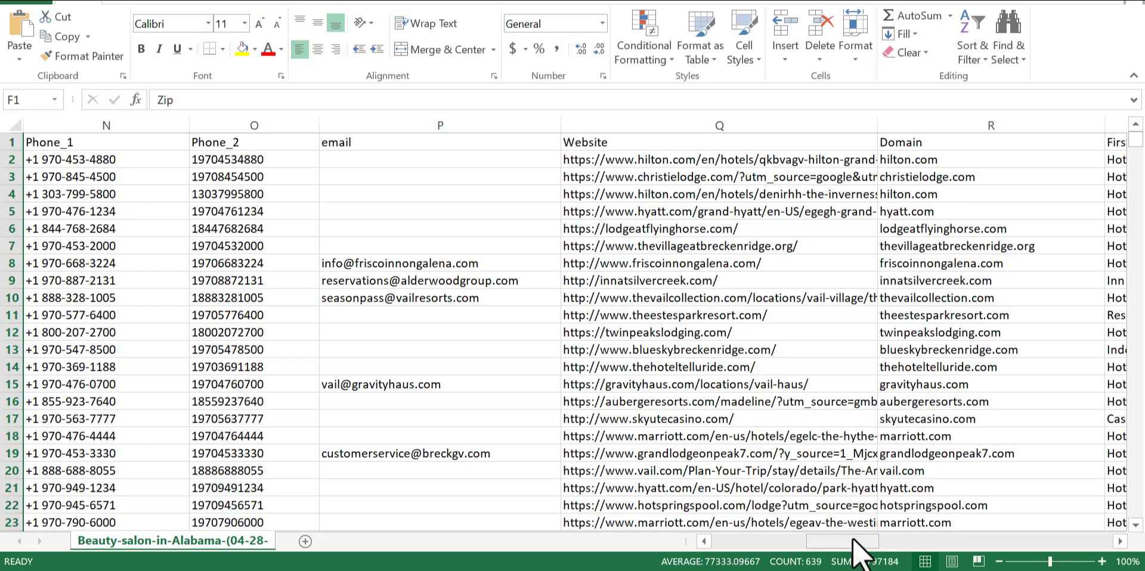
- Scroll through the Beauty-salon-in-Alabama leads in Excel, columns N–AS and rows down to 141
drag(853, 539, 1046, 554)
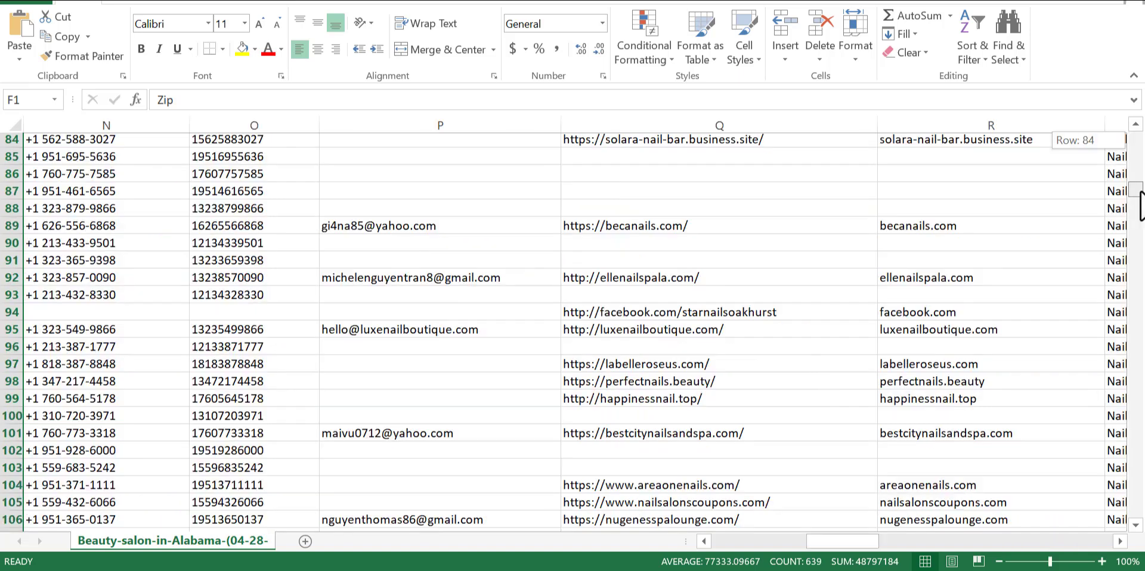
drag(1138, 203, 1139, 247)
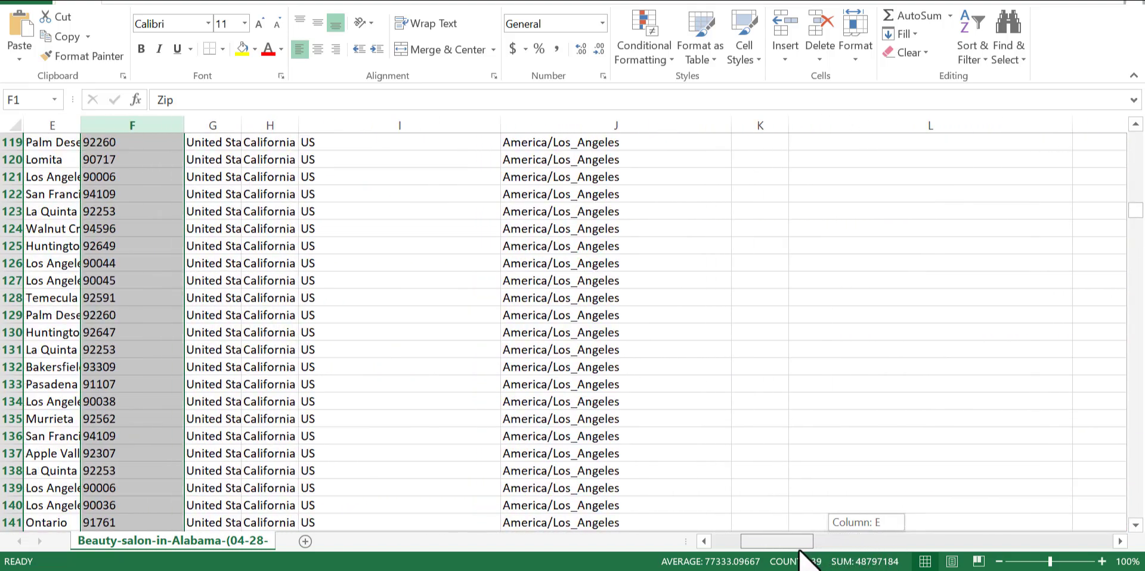
drag(800, 551, 926, 553)
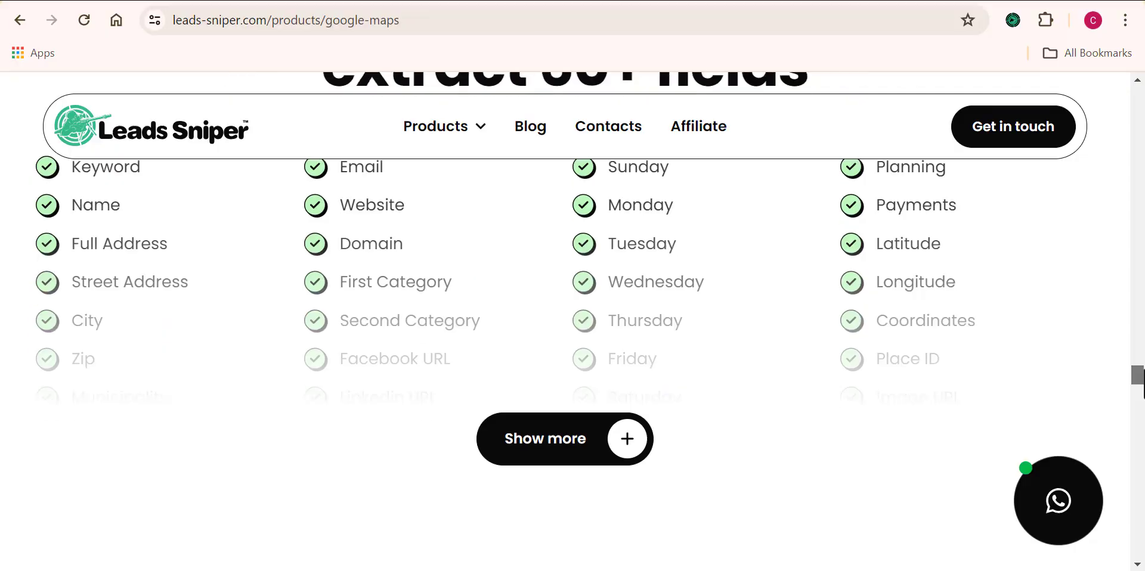
- Scroll the Google Maps product page down to the $149, $267 and $389 pricing cards
scroll(1138, 394, down, 5)
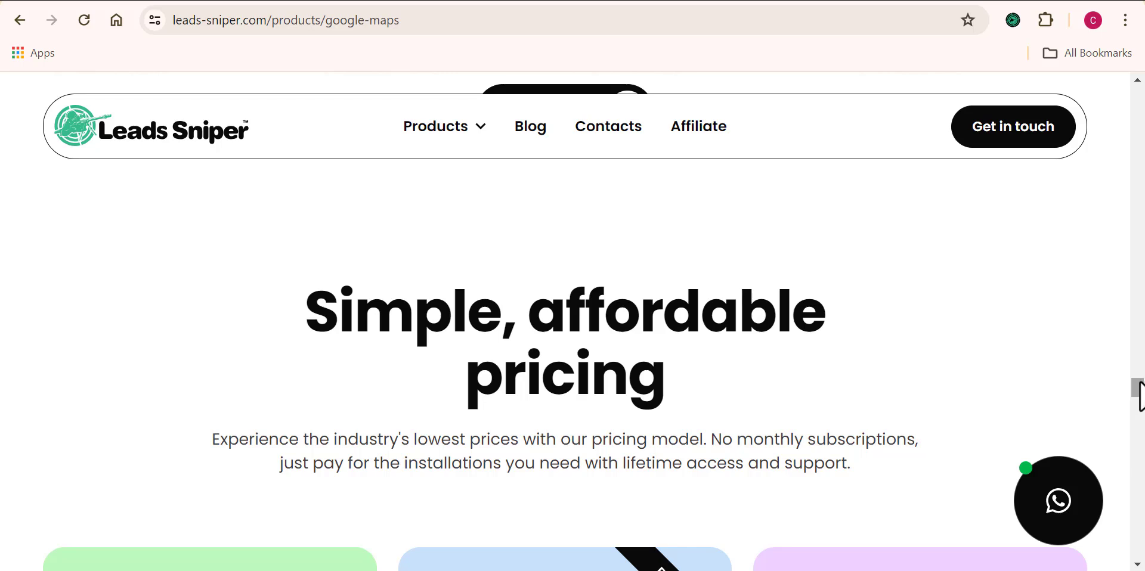
drag(1138, 397, 1141, 411)
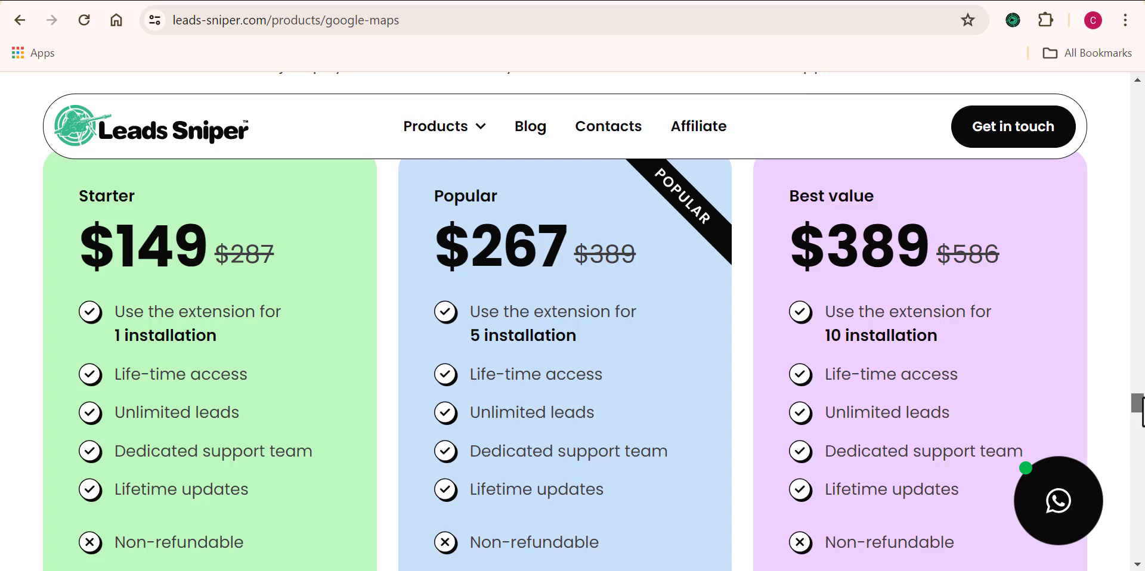